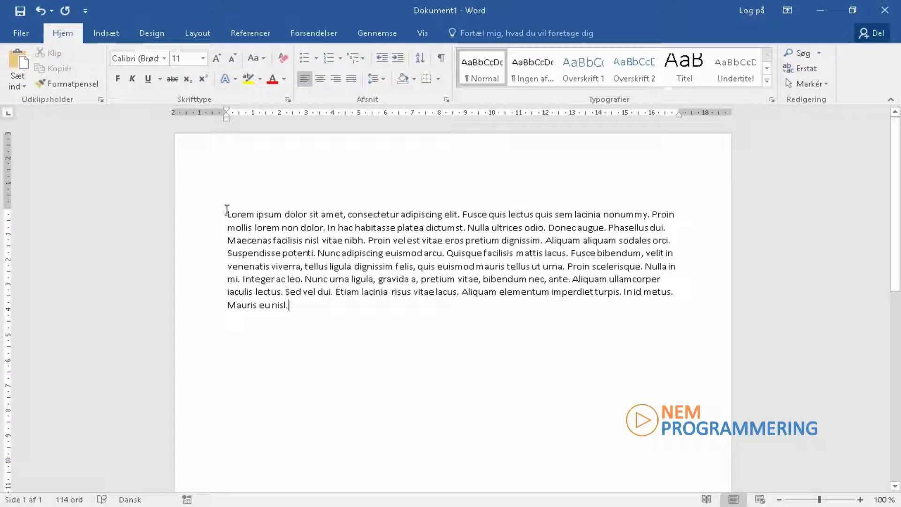
Set the words 'Lorem ipsum dolor sit amet' in Lucida Console.
{"action": "left_click_drag", "start_coordinate": [229, 215], "coordinate": [332, 216]}
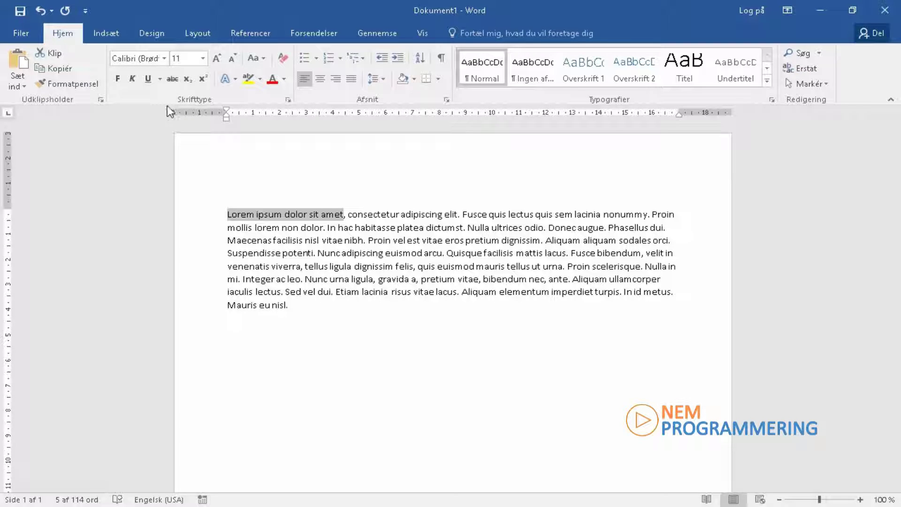
{"action": "left_click", "coordinate": [164, 58]}
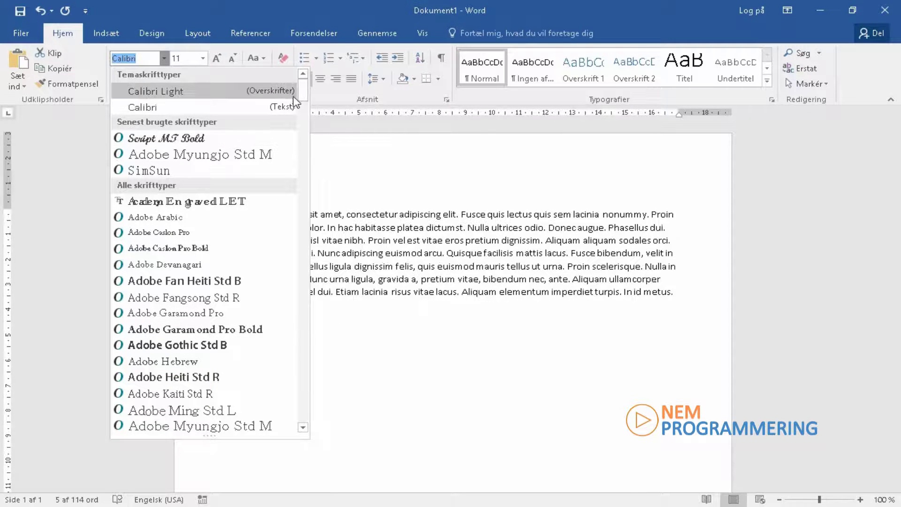
{"action": "left_click_drag", "start_coordinate": [303, 95], "coordinate": [298, 263]}
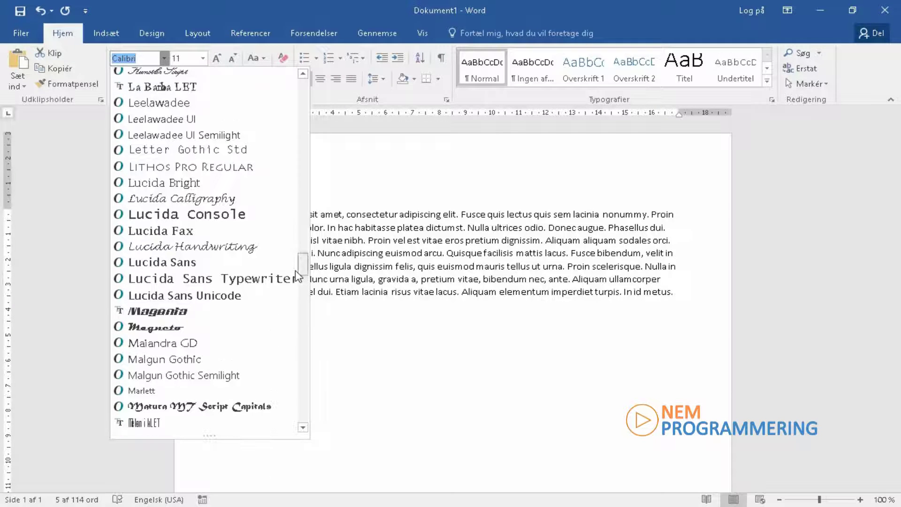
{"action": "left_click", "coordinate": [224, 219]}
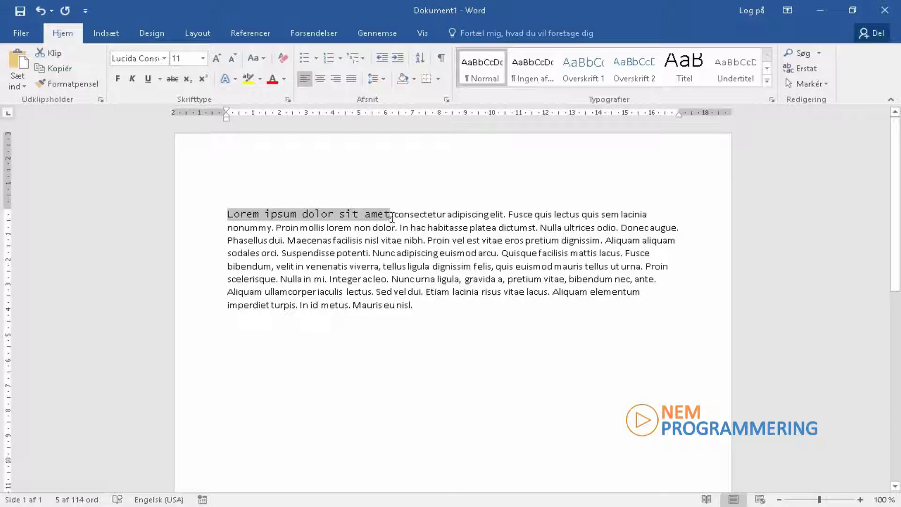
Size those words to 36 pt and break the body text onto a new line after 'amet,'.
{"action": "left_click", "coordinate": [203, 60]}
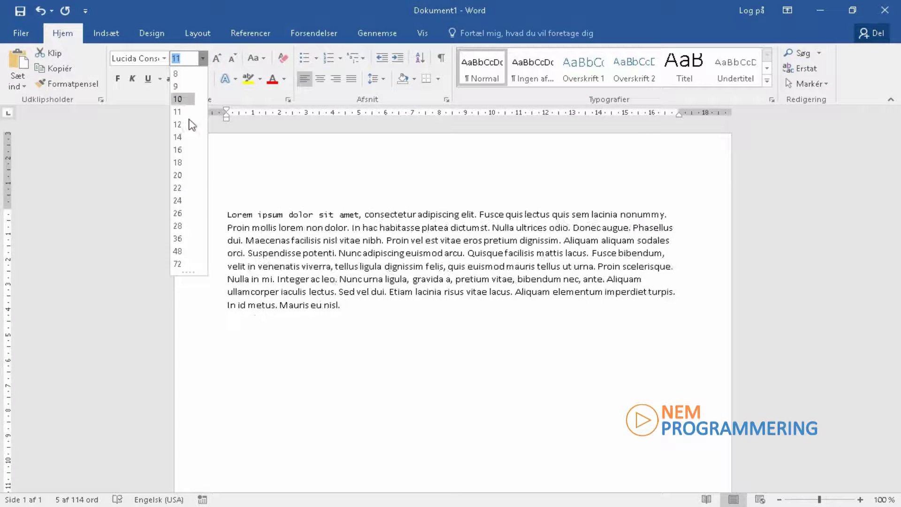
{"action": "left_click", "coordinate": [190, 241]}
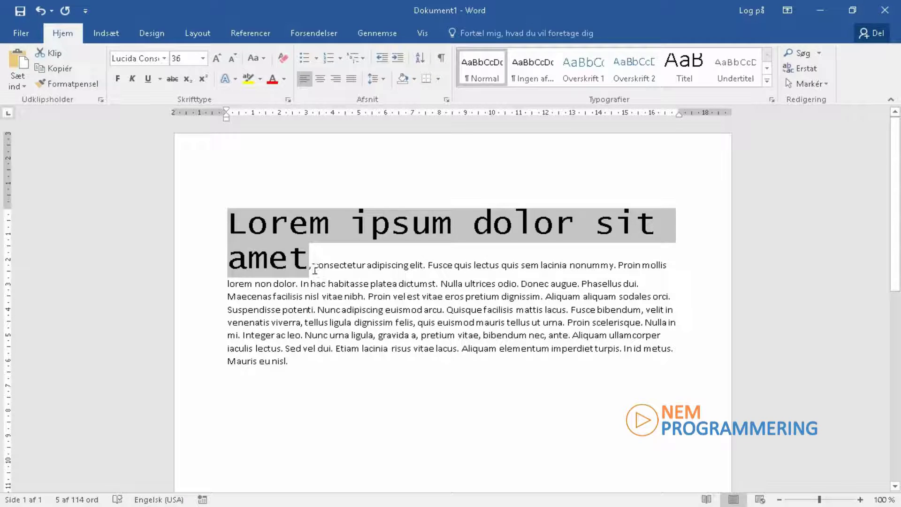
{"action": "left_click", "coordinate": [314, 264]}
{"action": "key", "text": "Return"}
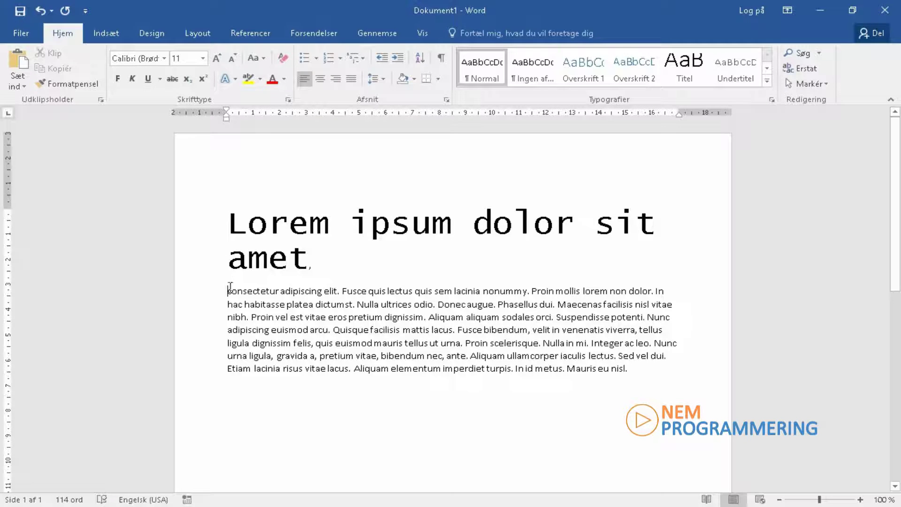
Make 'consectetur' bold, 'dictumst' italic and 'ultrices' underlined.
{"action": "double_click", "coordinate": [253, 295]}
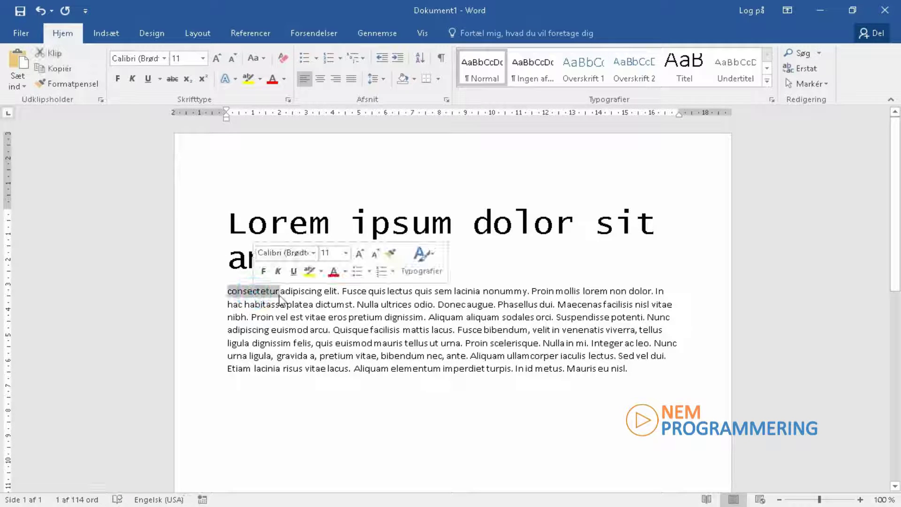
{"action": "left_click", "coordinate": [120, 80]}
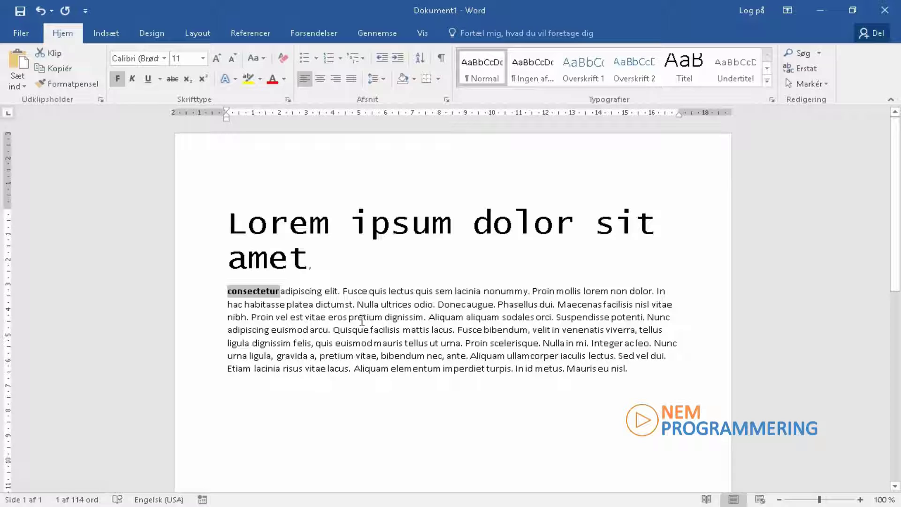
{"action": "double_click", "coordinate": [329, 304]}
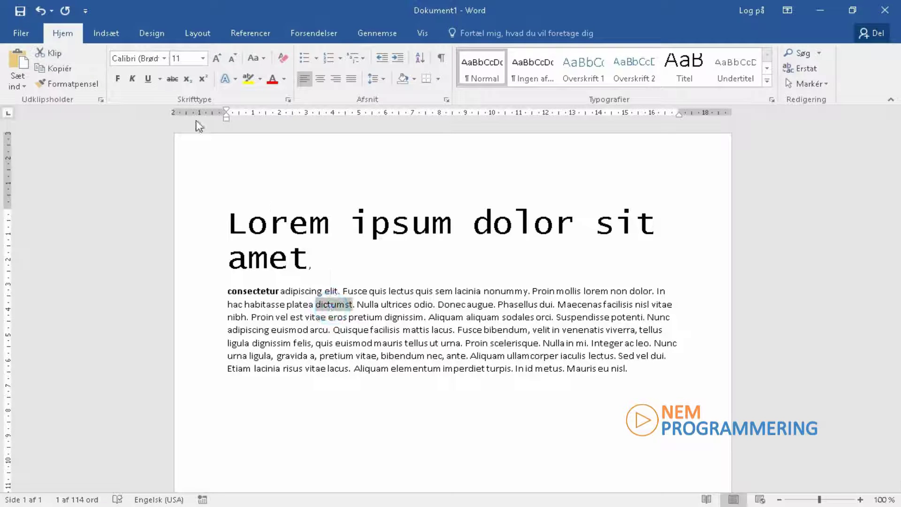
{"action": "left_click", "coordinate": [133, 80]}
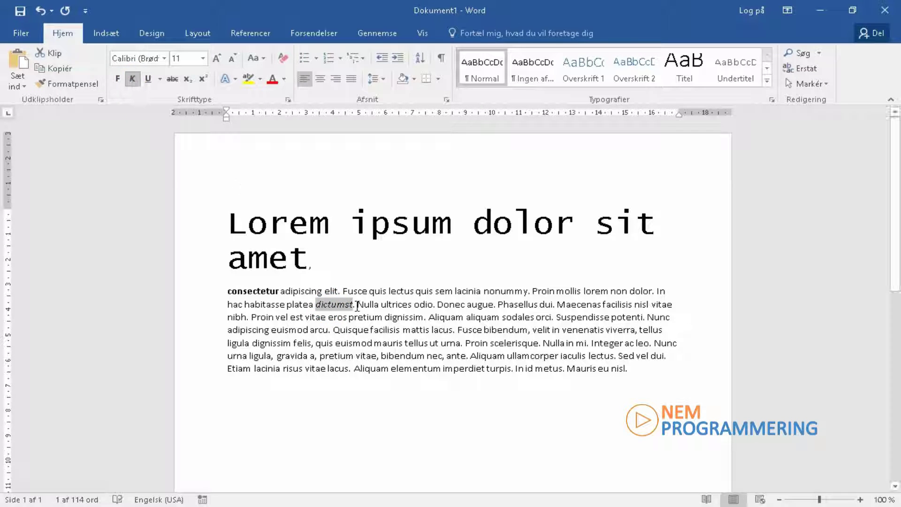
{"action": "double_click", "coordinate": [397, 304]}
{"action": "left_click", "coordinate": [147, 79]}
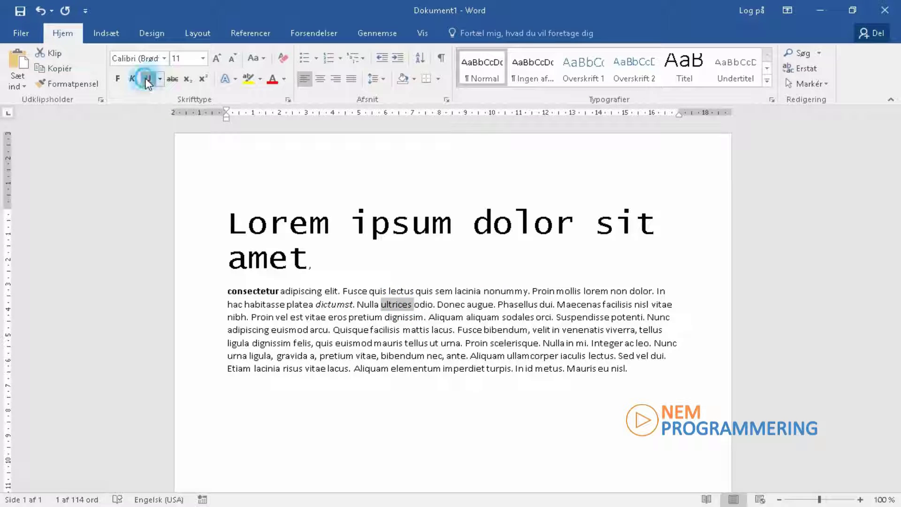
{"action": "double_click", "coordinate": [449, 305]}
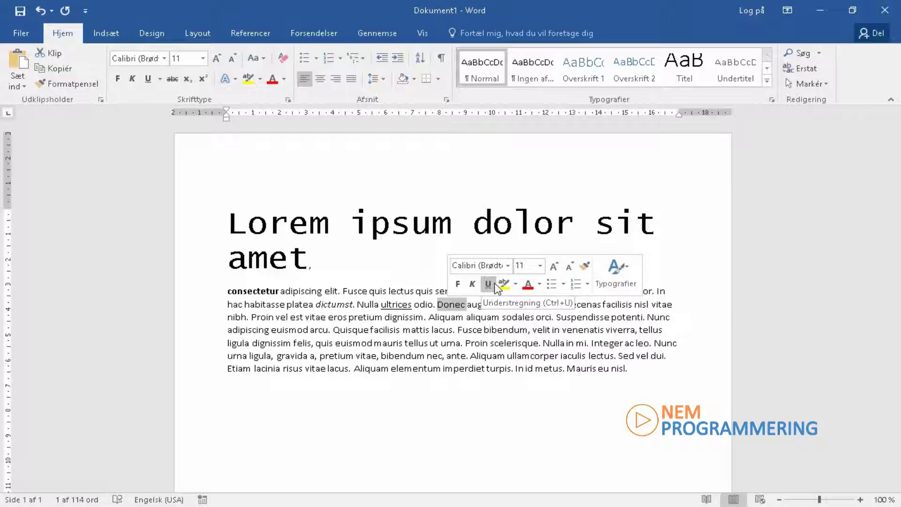
{"action": "left_click", "coordinate": [426, 356]}
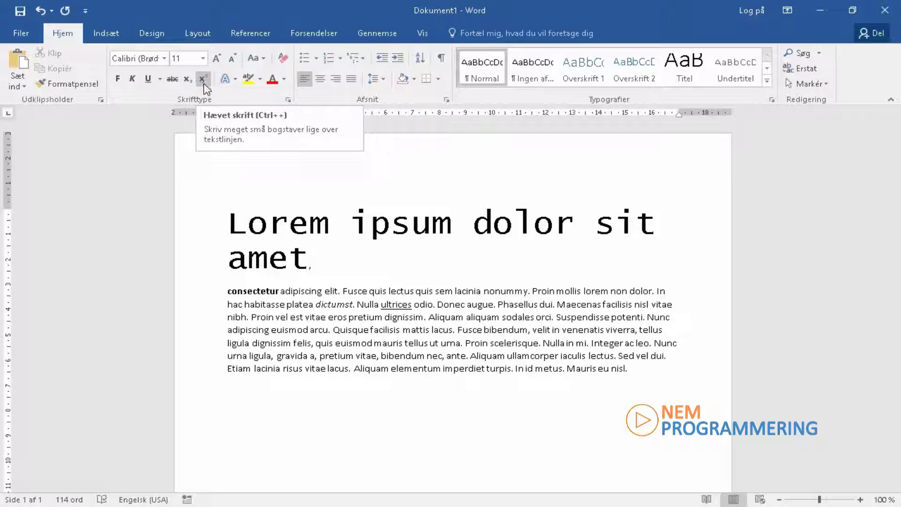
Append CO2 after 'nisl.' and make the 2 superscript.
{"action": "left_click", "coordinate": [633, 368]}
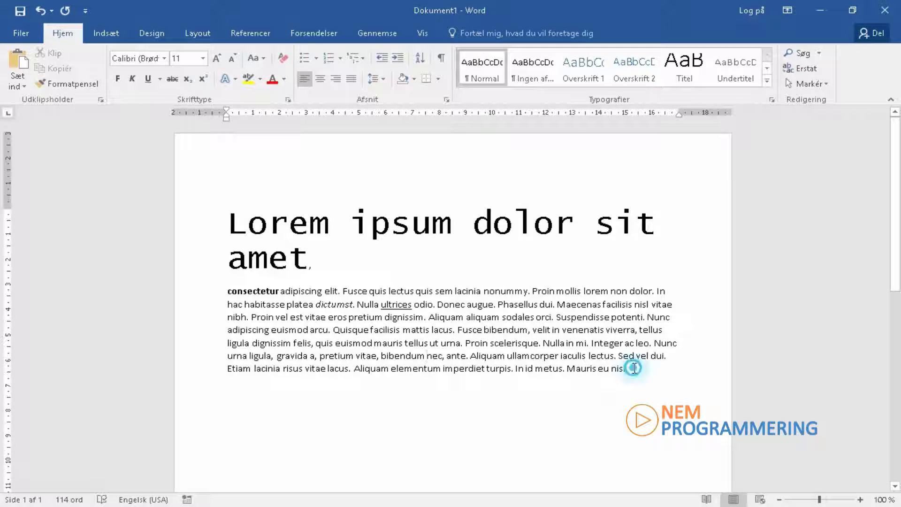
{"action": "type", "text": "C"}
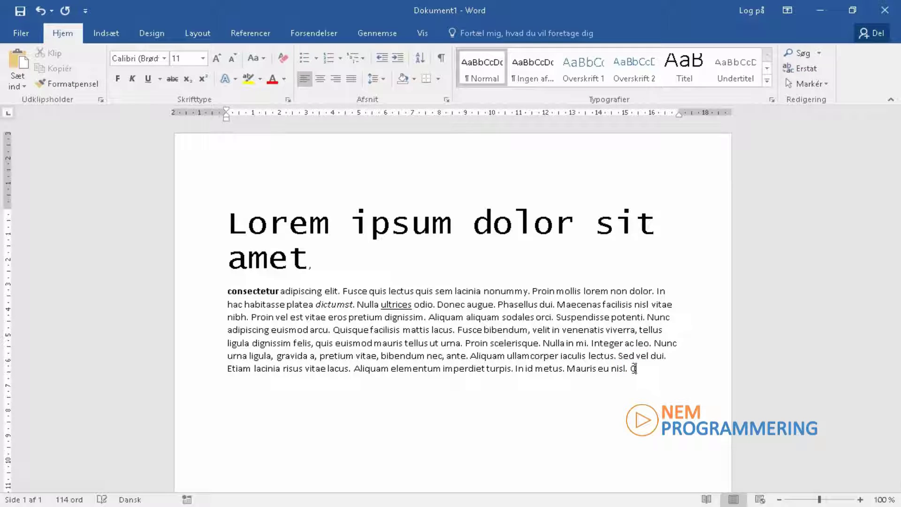
{"action": "type", "text": "O2"}
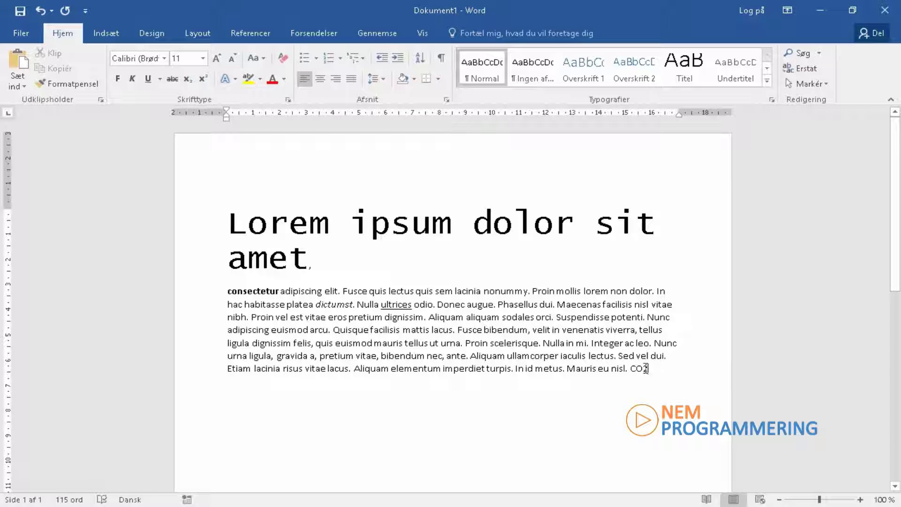
{"action": "left_click_drag", "start_coordinate": [648, 369], "coordinate": [643, 369]}
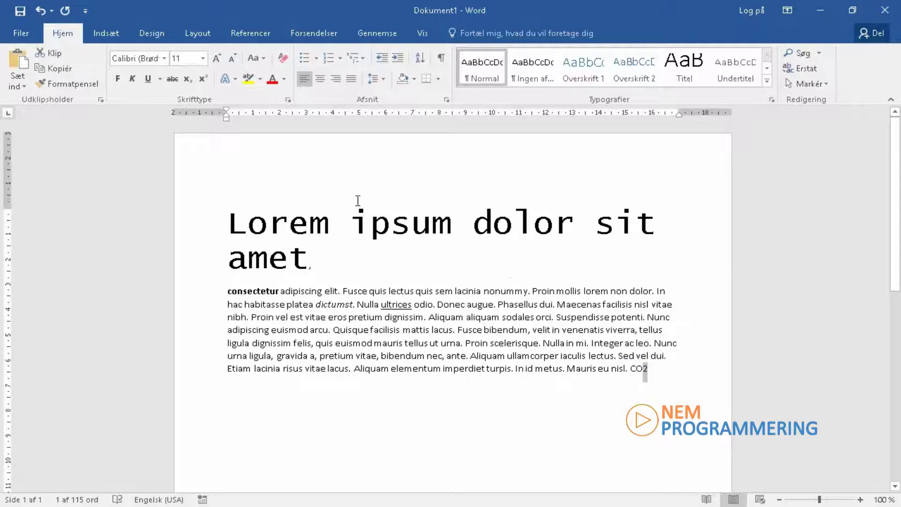
{"action": "left_click", "coordinate": [203, 82]}
{"action": "left_click", "coordinate": [648, 371]}
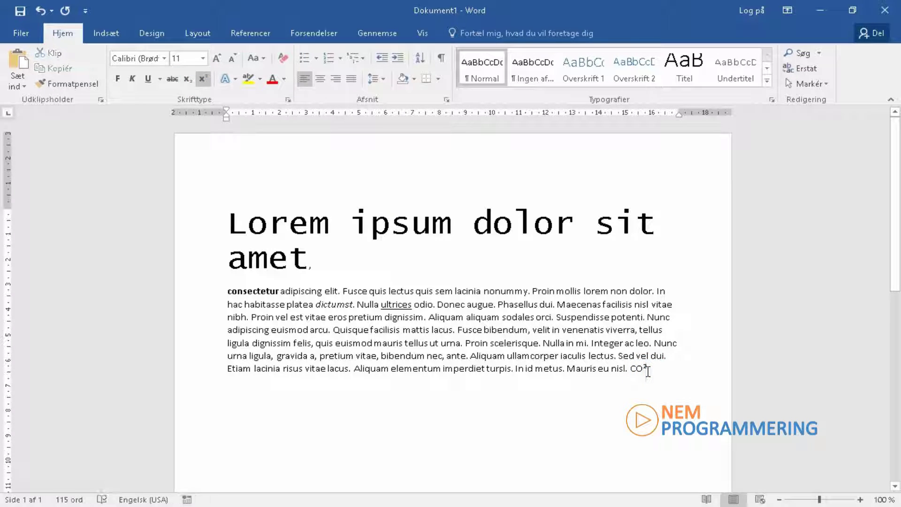
Add the test line 'fdsakbefdsak' at normal size and make 'elementum' subscript.
{"action": "type", "text": "fdsakbefdsakl"}
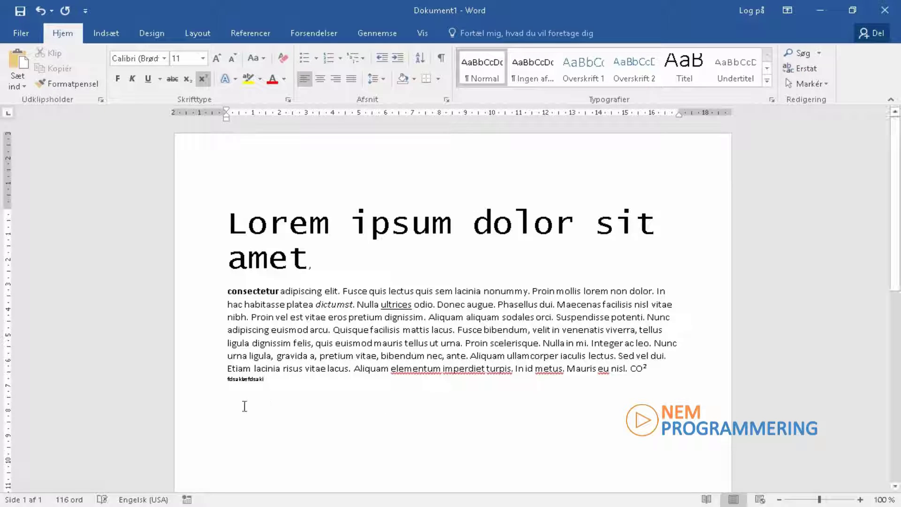
{"action": "left_click_drag", "start_coordinate": [266, 380], "coordinate": [228, 386]}
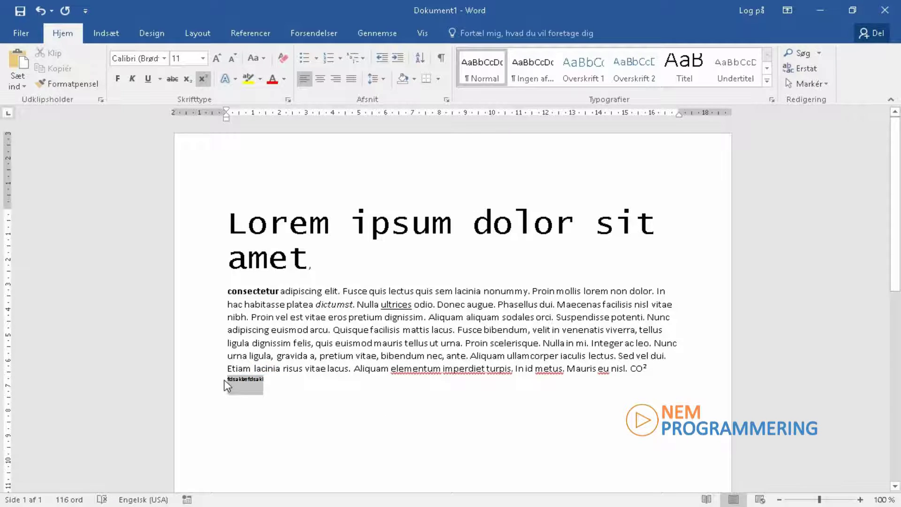
{"action": "left_click", "coordinate": [204, 80]}
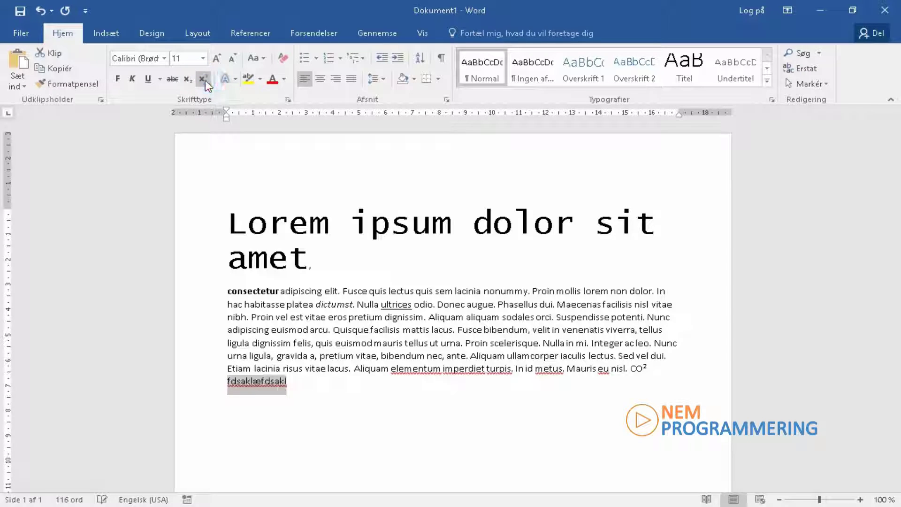
{"action": "left_click", "coordinate": [327, 394]}
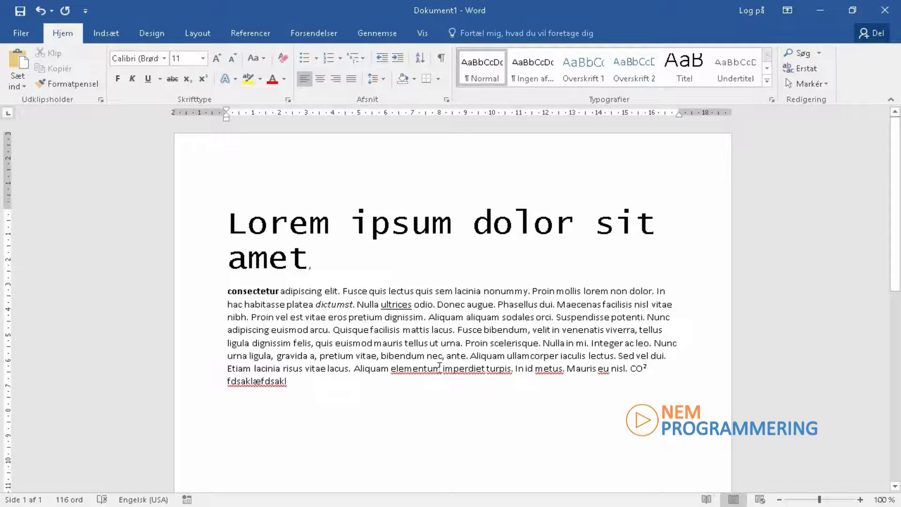
{"action": "double_click", "coordinate": [415, 369]}
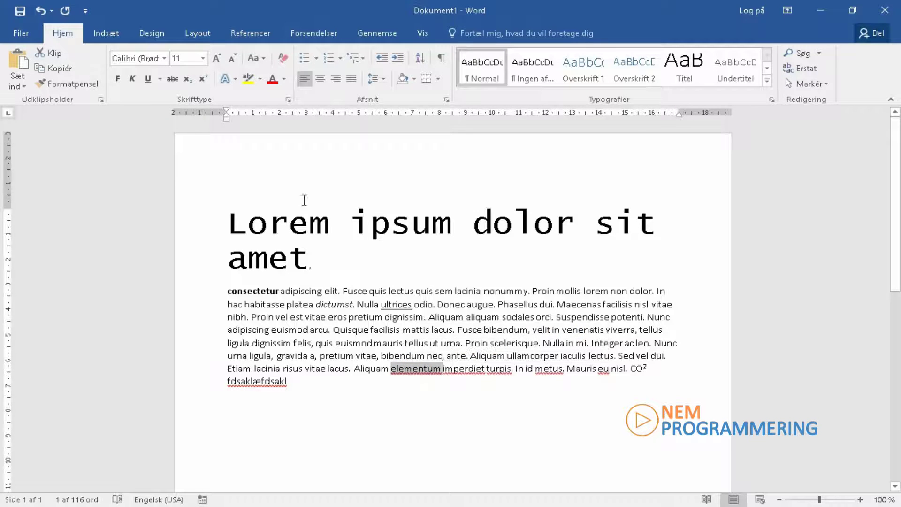
{"action": "left_click", "coordinate": [188, 79]}
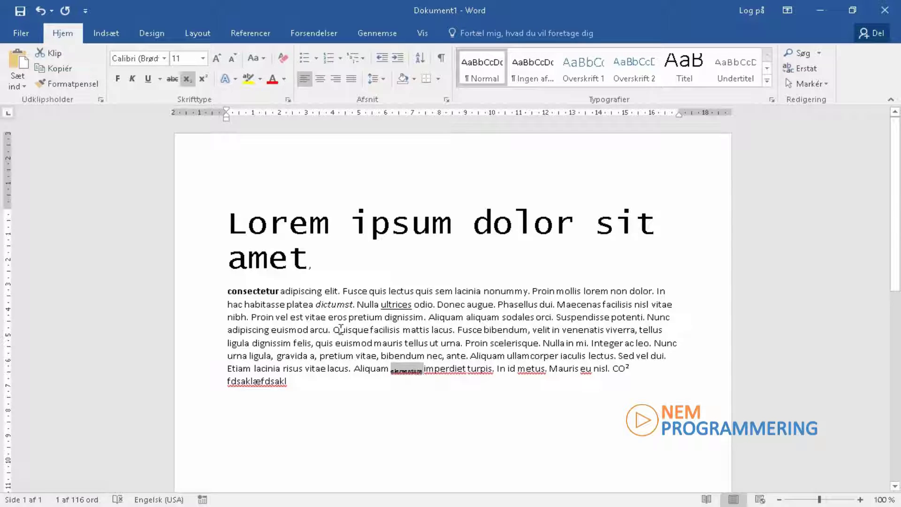
Apply strikethrough to 'Quisque facilisis mattis lacus' in the body paragraph.
{"action": "left_click_drag", "start_coordinate": [334, 330], "coordinate": [452, 327]}
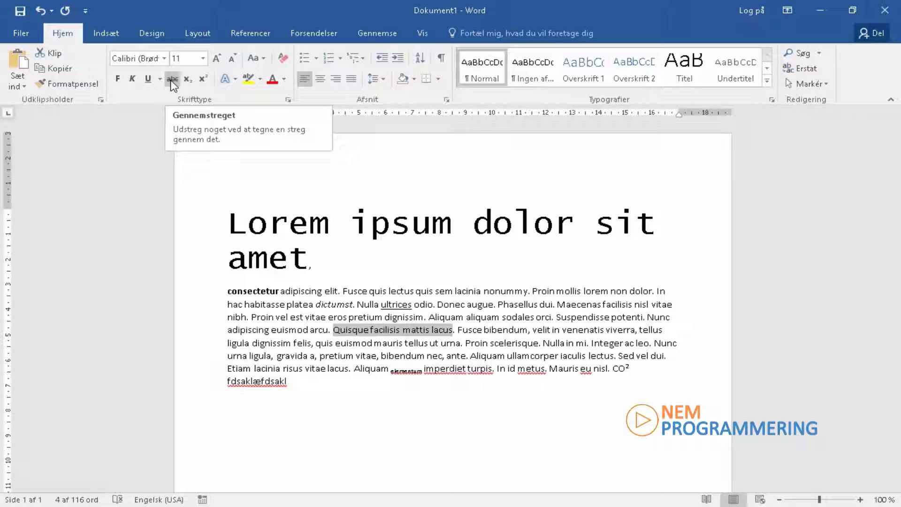
{"action": "left_click", "coordinate": [173, 80]}
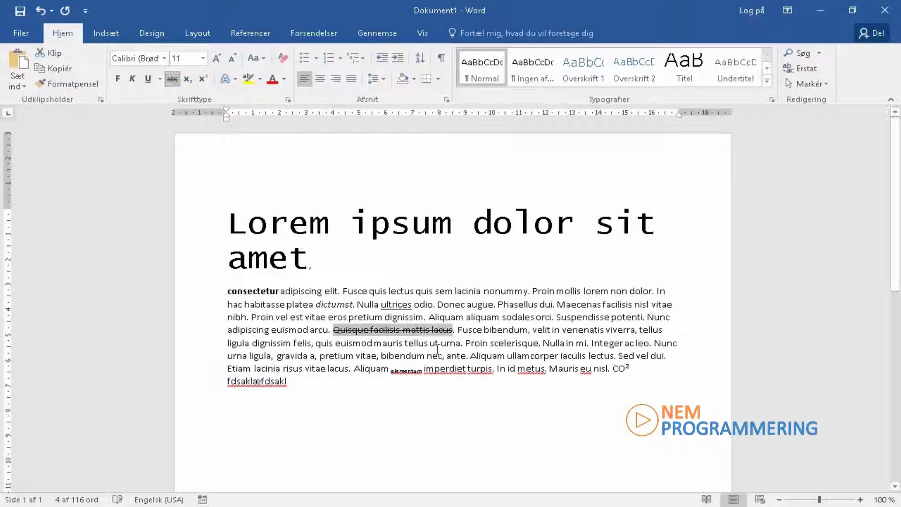
{"action": "left_click", "coordinate": [414, 342]}
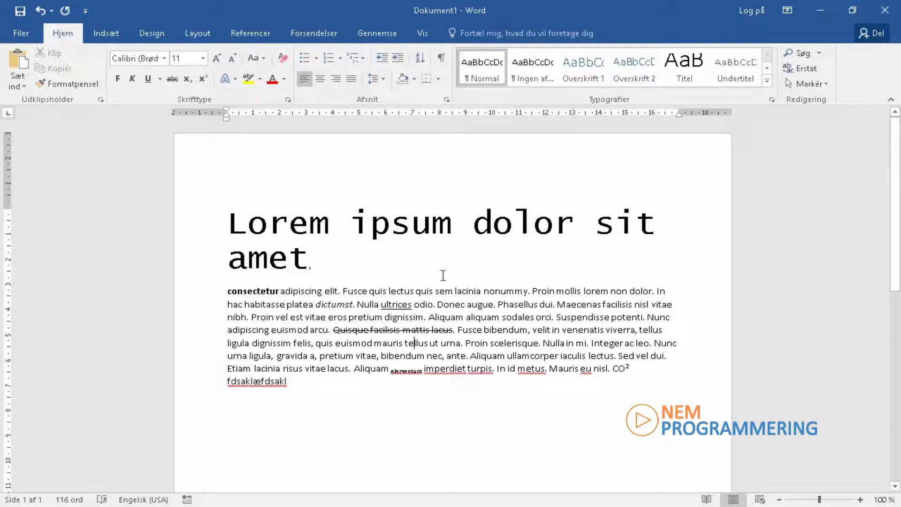
Grow 'Donec' up to 24 pt, then shrink it back down to 14 pt.
{"action": "double_click", "coordinate": [454, 305]}
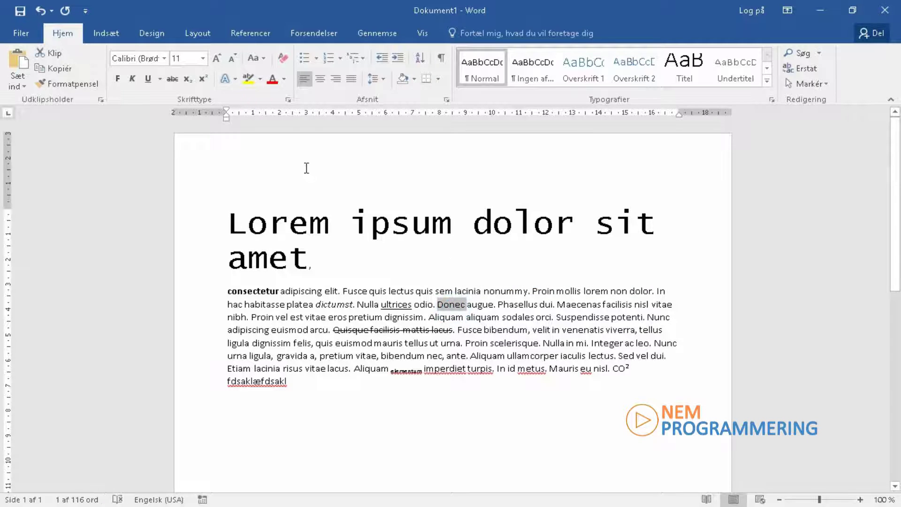
{"action": "left_click", "coordinate": [217, 58]}
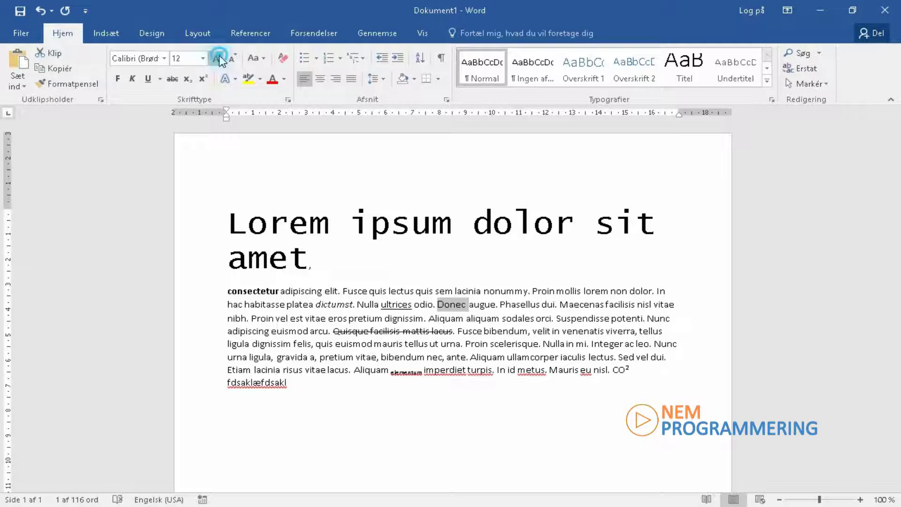
{"action": "left_click", "coordinate": [218, 58]}
{"action": "left_click", "coordinate": [217, 58]}
{"action": "left_click", "coordinate": [218, 58]}
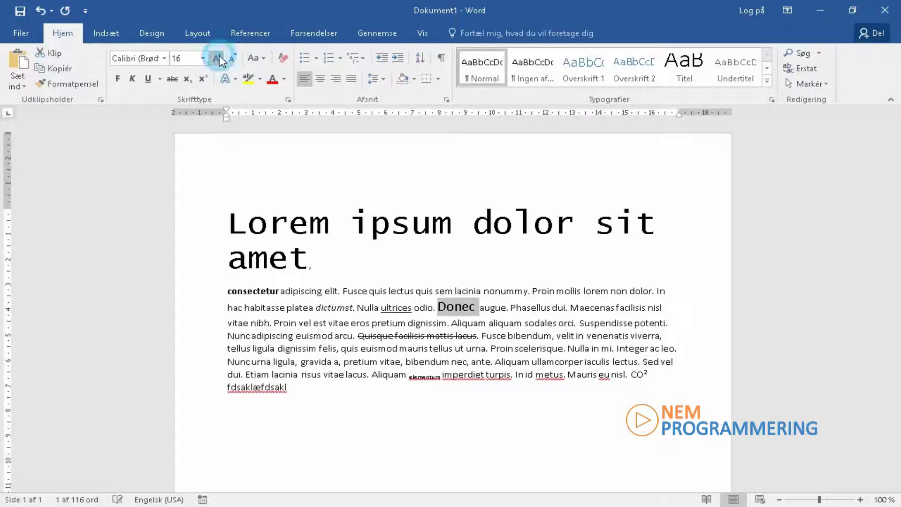
{"action": "left_click", "coordinate": [217, 58]}
{"action": "left_click", "coordinate": [217, 58]}
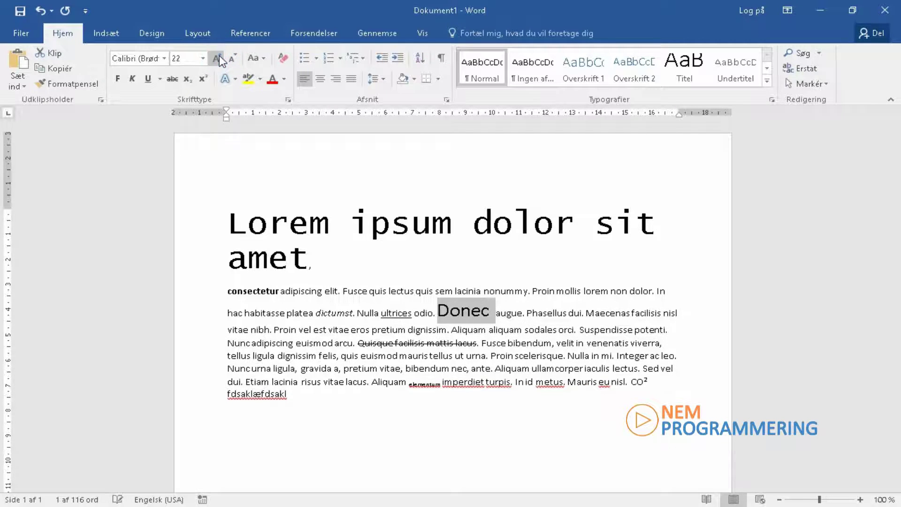
{"action": "left_click", "coordinate": [218, 58]}
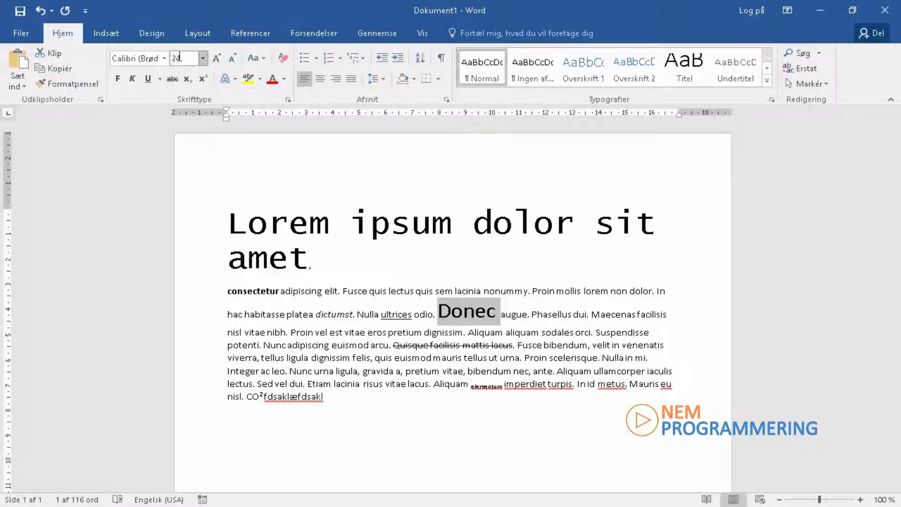
{"action": "left_click", "coordinate": [234, 57]}
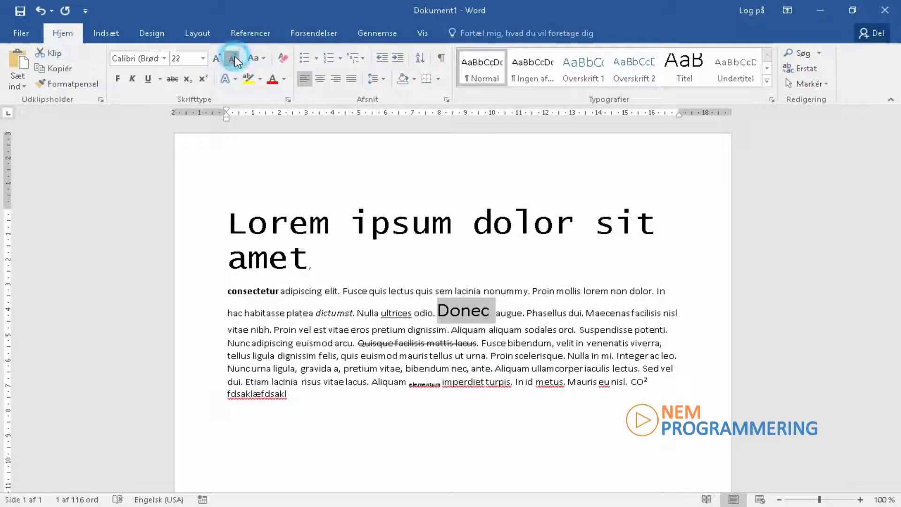
{"action": "left_click", "coordinate": [234, 57]}
{"action": "left_click", "coordinate": [234, 57]}
{"action": "left_click", "coordinate": [234, 57]}
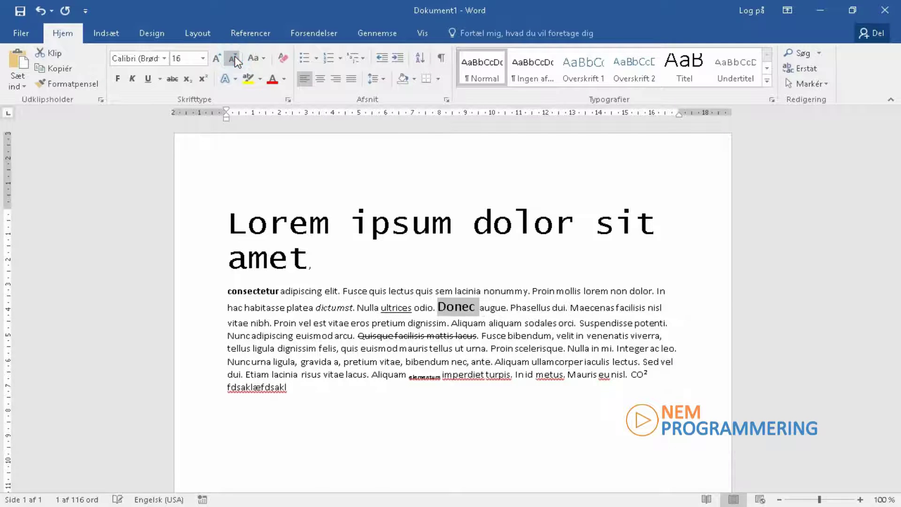
{"action": "left_click", "coordinate": [234, 58]}
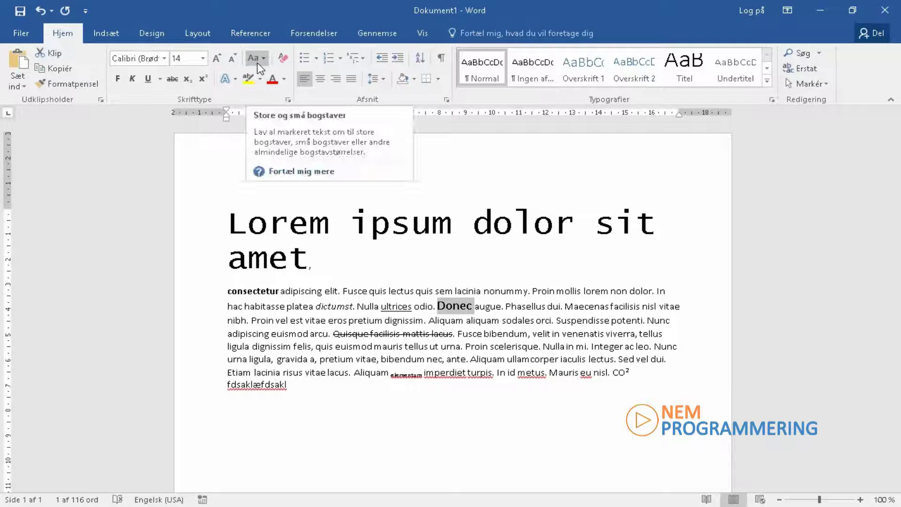
{"action": "left_click", "coordinate": [288, 100]}
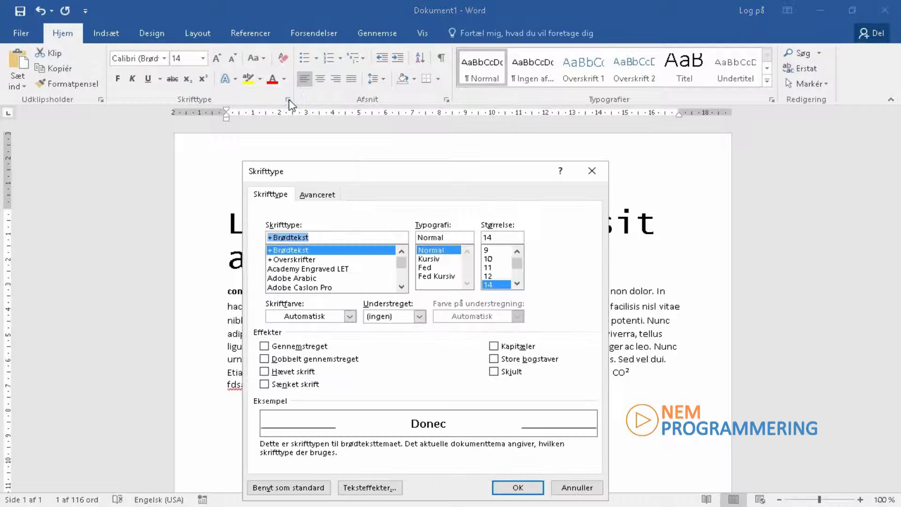
{"action": "left_click_drag", "start_coordinate": [394, 178], "coordinate": [398, 144]}
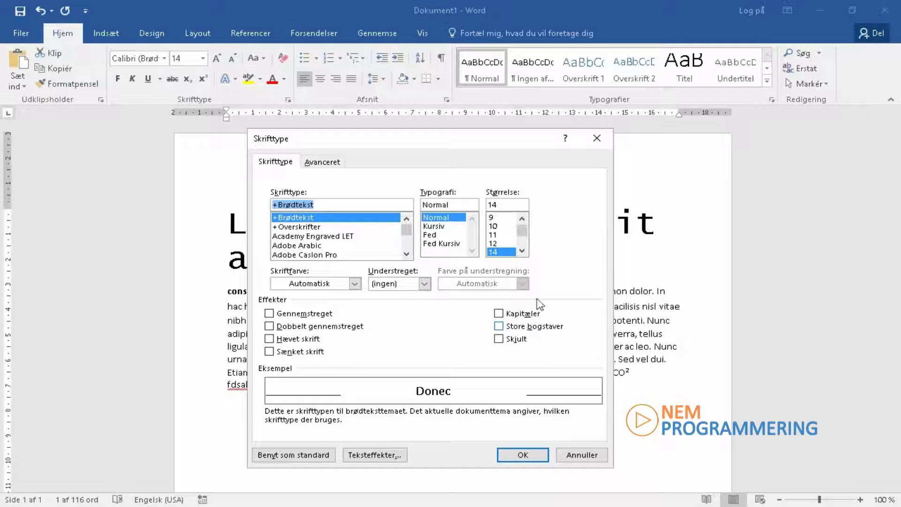
{"action": "left_click", "coordinate": [537, 455]}
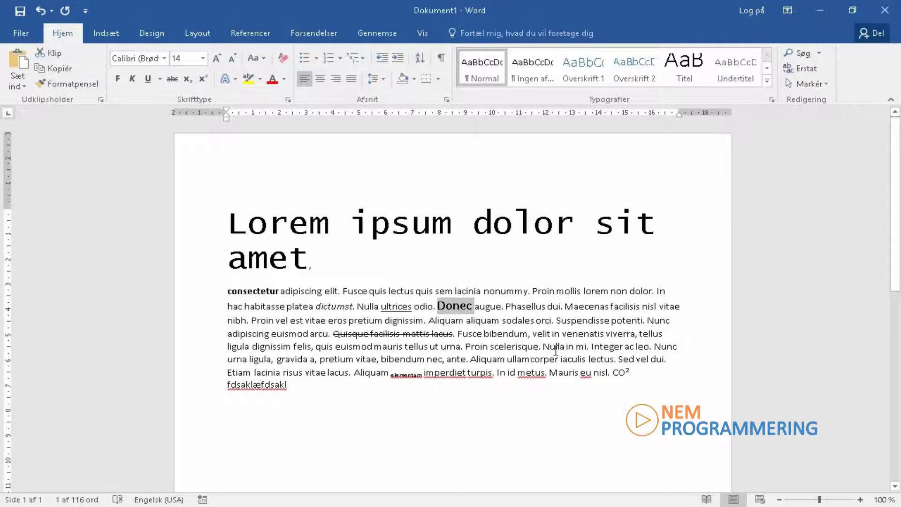
Turn on Small caps for 'Maecenas facilisis' in the Font dialog.
{"action": "left_click_drag", "start_coordinate": [566, 306], "coordinate": [642, 307]}
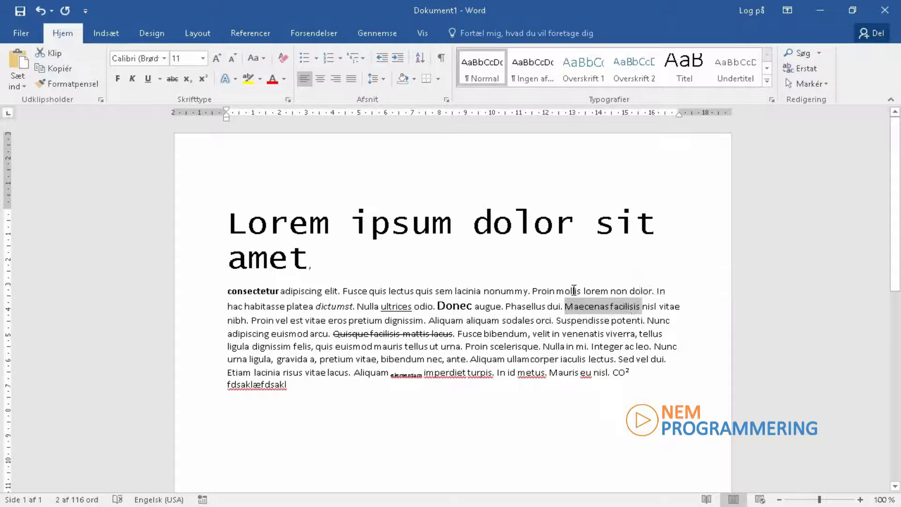
{"action": "left_click", "coordinate": [288, 99]}
{"action": "left_click", "coordinate": [499, 314]}
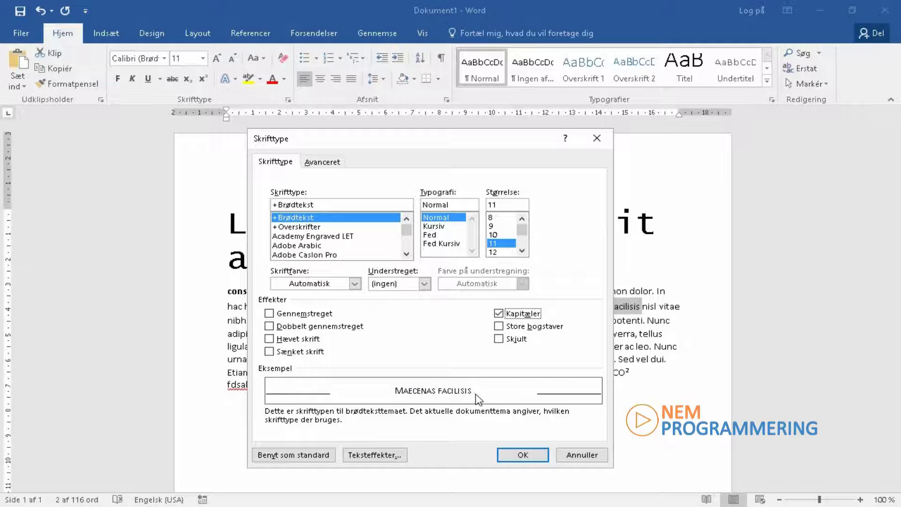
{"action": "left_click", "coordinate": [516, 454]}
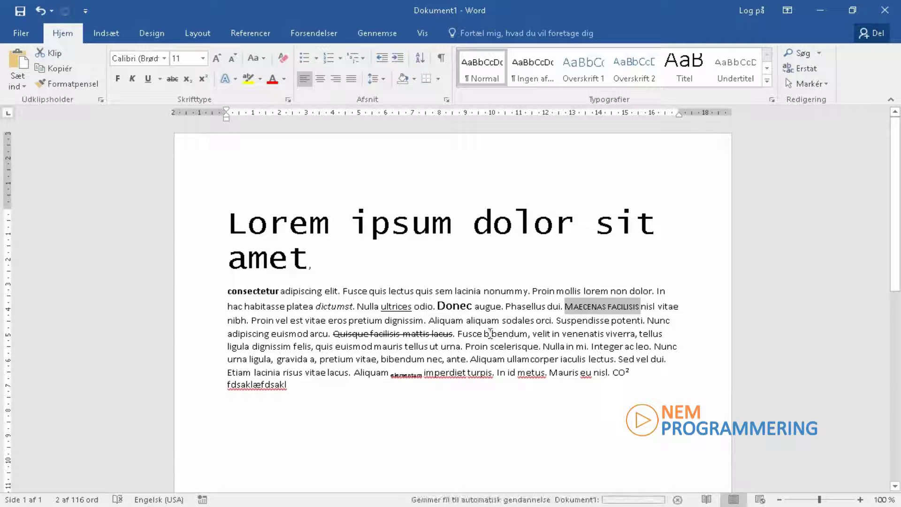
Enable All caps for the heading word 'Lorem' so it reads LOREM.
{"action": "double_click", "coordinate": [291, 227]}
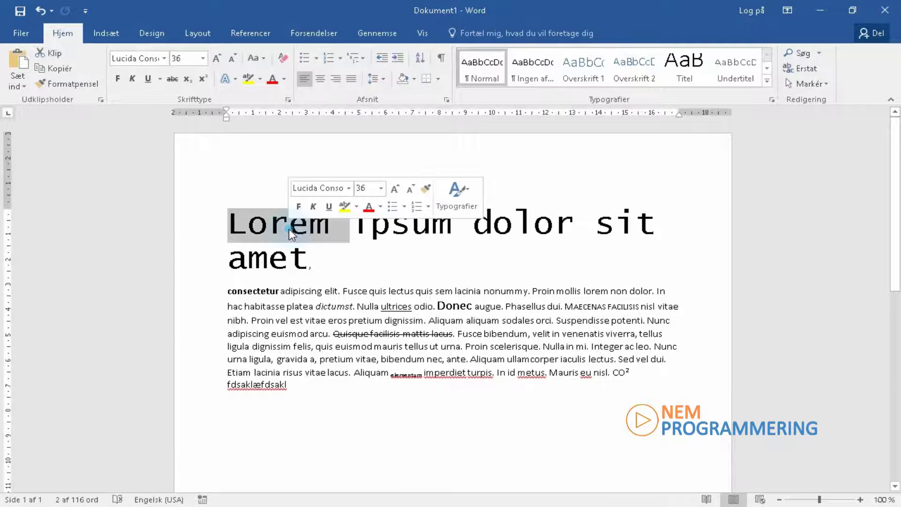
{"action": "left_click", "coordinate": [289, 99]}
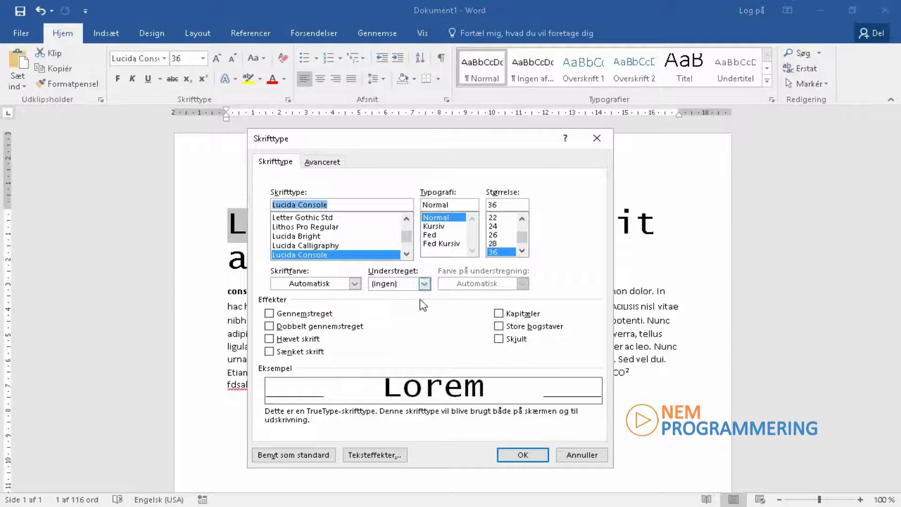
{"action": "left_click", "coordinate": [499, 326]}
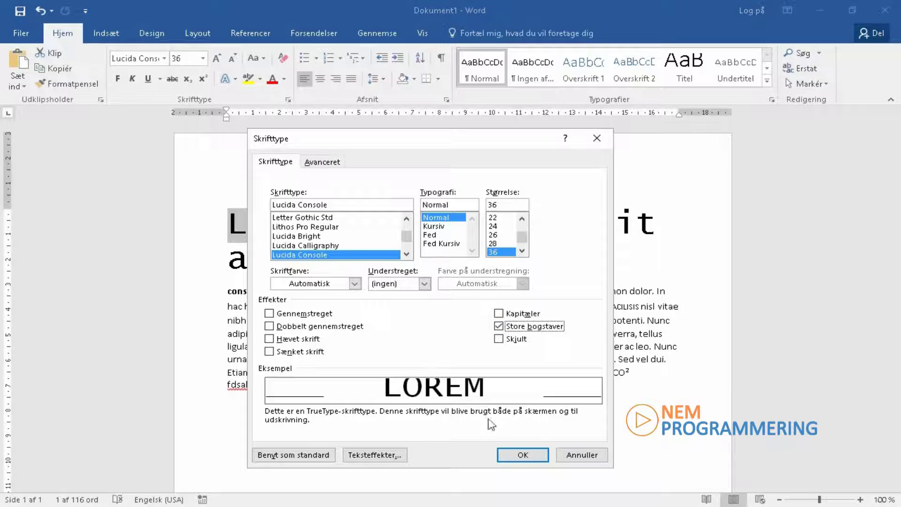
{"action": "left_click", "coordinate": [527, 456]}
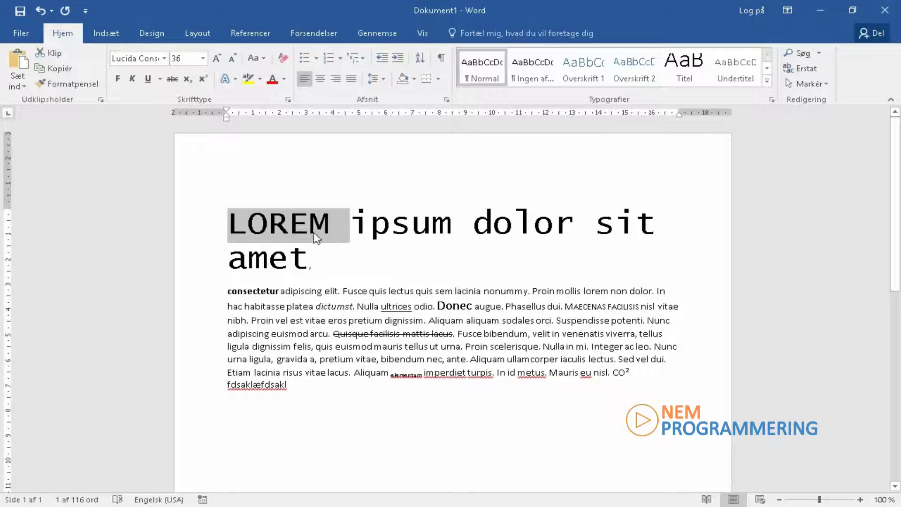
{"action": "left_click", "coordinate": [429, 346]}
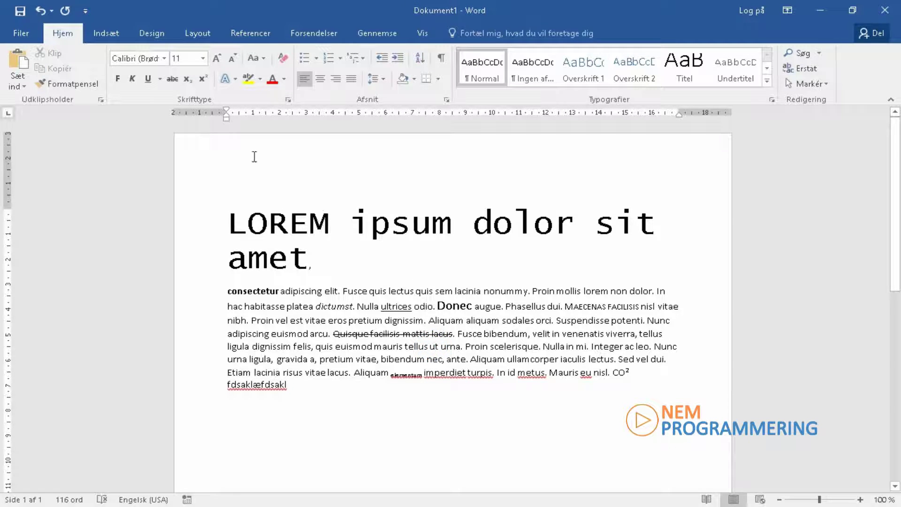
Highlight 'hac habitasse platea dictumst.' in cyan.
{"action": "left_click", "coordinate": [313, 243]}
{"action": "left_click_drag", "start_coordinate": [224, 307], "coordinate": [356, 307]}
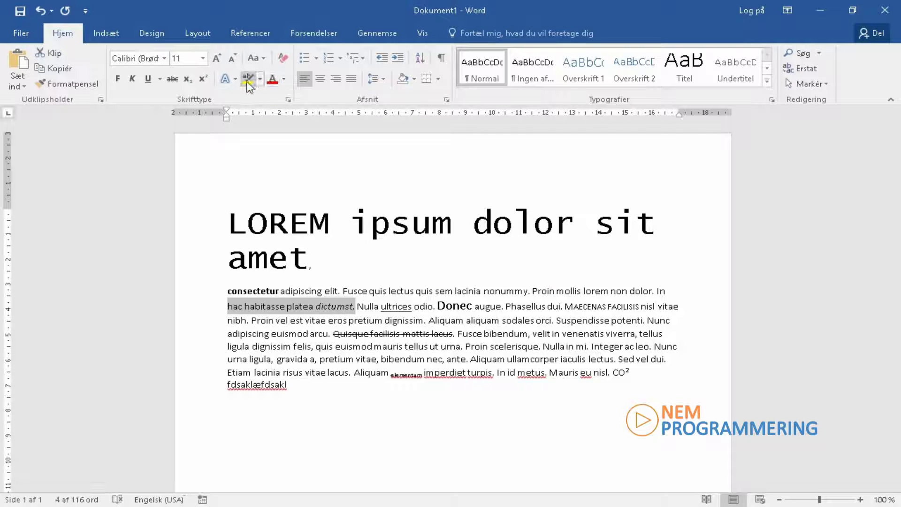
{"action": "left_click", "coordinate": [261, 80]}
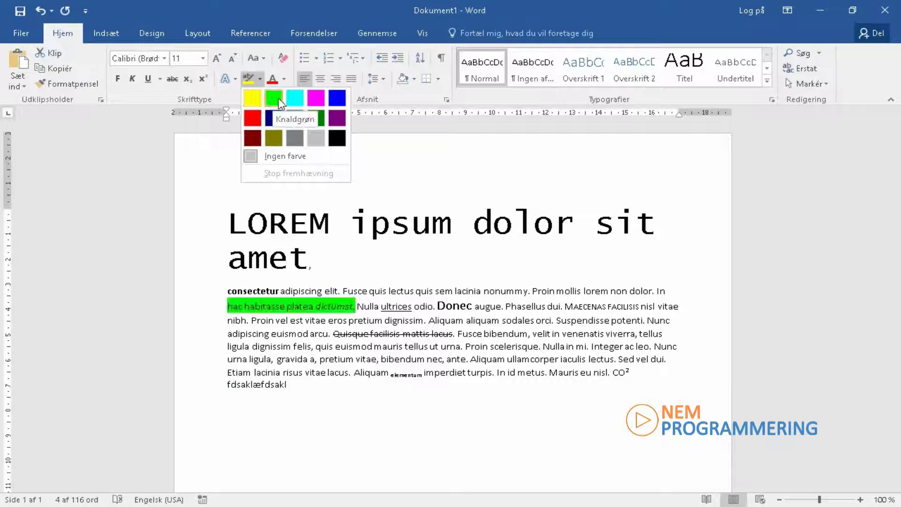
{"action": "left_click", "coordinate": [294, 98]}
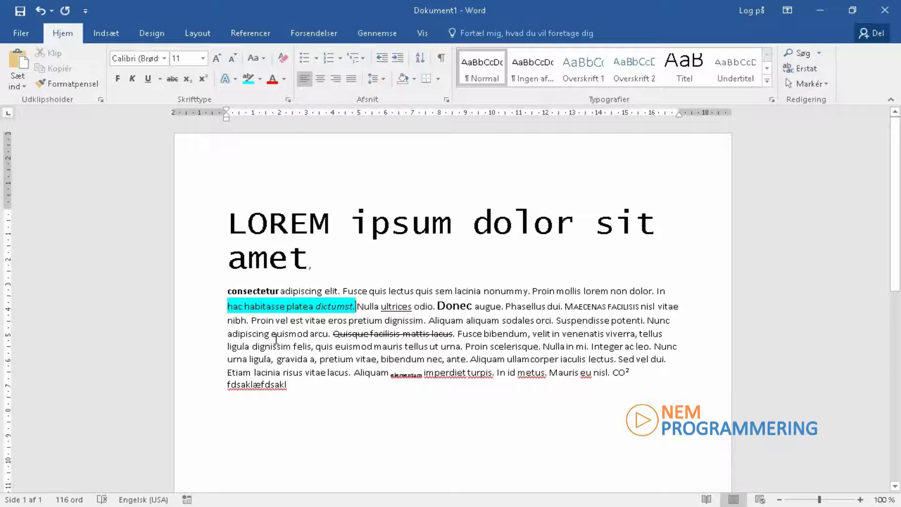
Highlight 'euismod' in cyan, then undo the last change.
{"action": "double_click", "coordinate": [279, 336]}
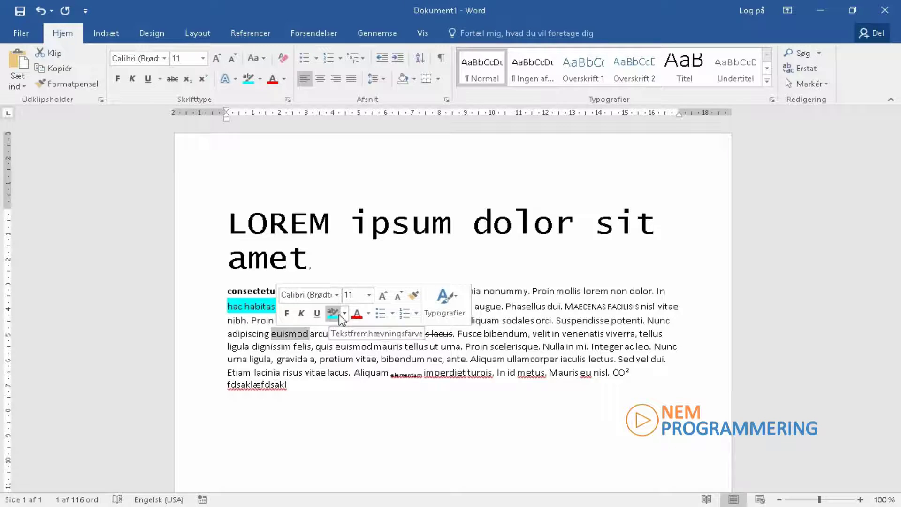
{"action": "left_click", "coordinate": [334, 313]}
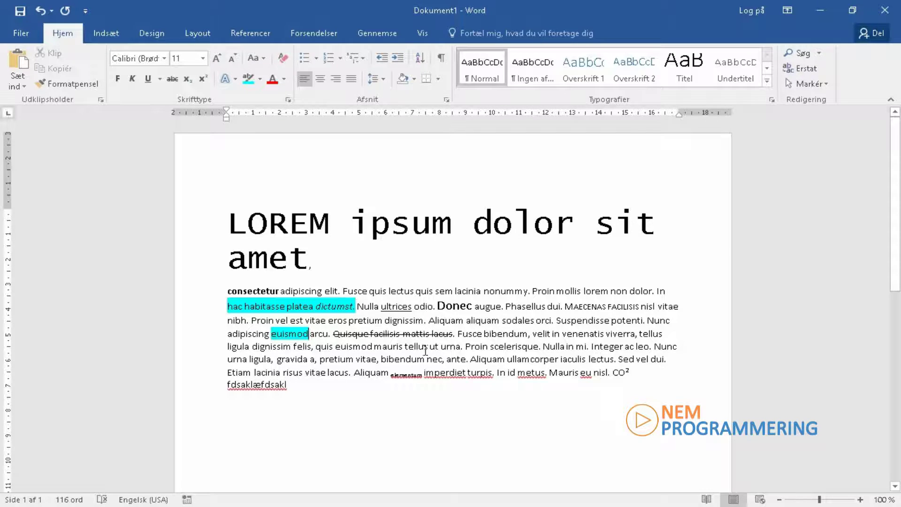
{"action": "key", "text": "ctrl+z"}
{"action": "double_click", "coordinate": [446, 308]}
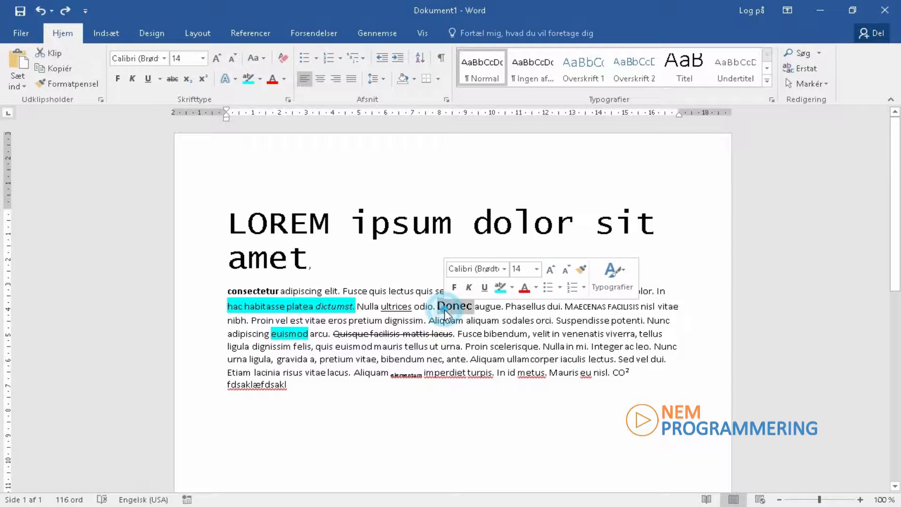
{"action": "left_click", "coordinate": [248, 80]}
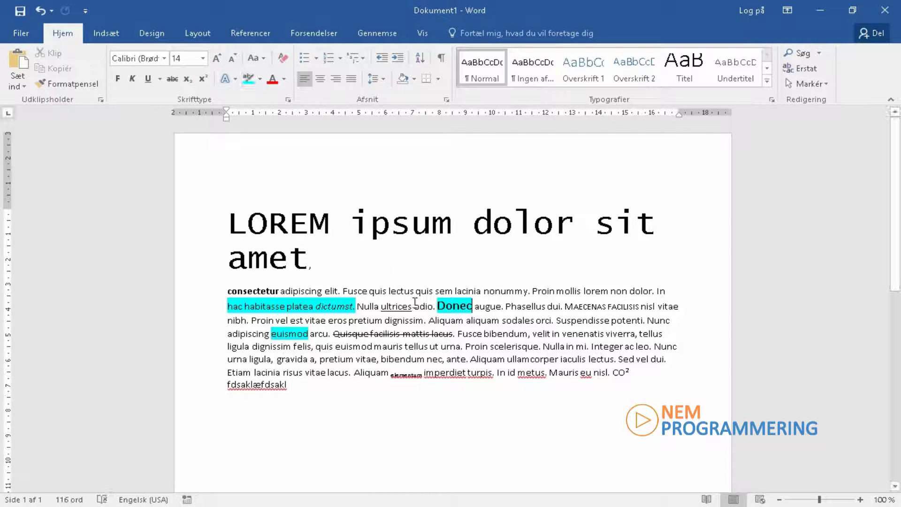
{"action": "left_click", "coordinate": [246, 77]}
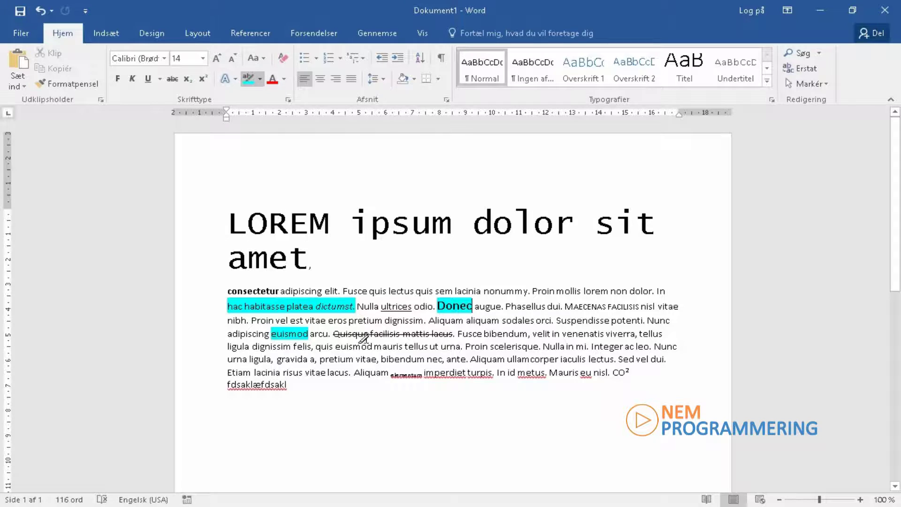
{"action": "left_click", "coordinate": [322, 348]}
{"action": "left_click_drag", "start_coordinate": [322, 348], "coordinate": [333, 348]}
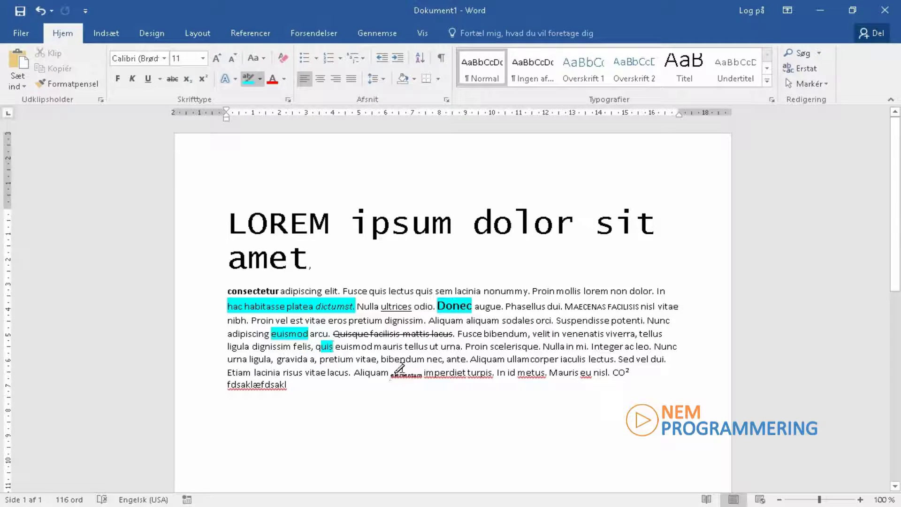
{"action": "left_click_drag", "start_coordinate": [403, 359], "coordinate": [465, 360]}
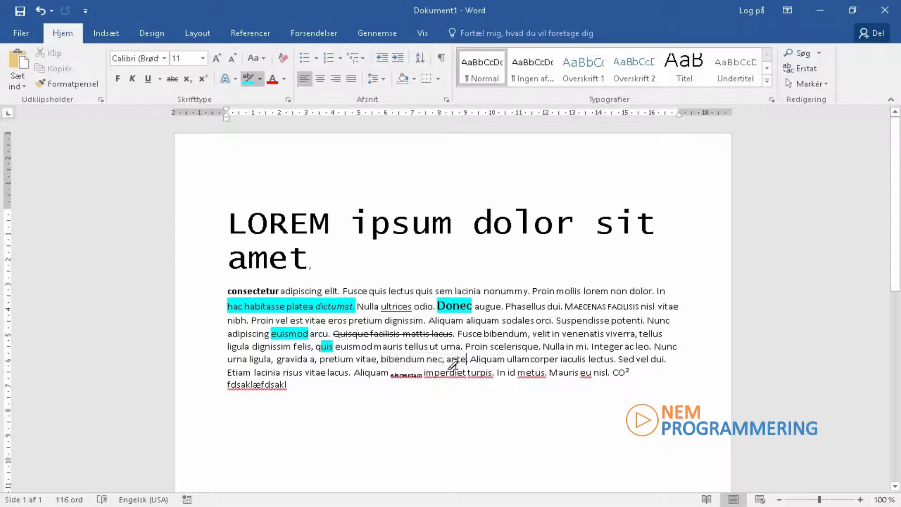
{"action": "left_click", "coordinate": [521, 346]}
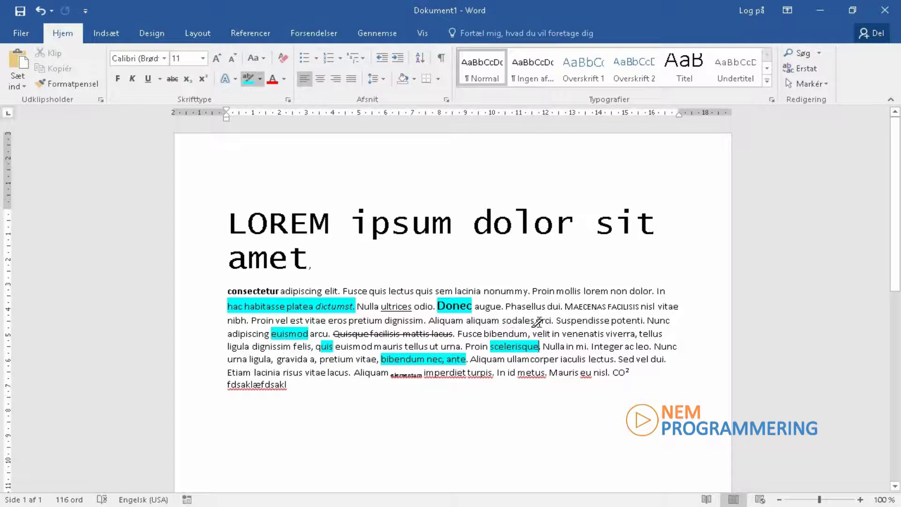
{"action": "left_click", "coordinate": [518, 323]}
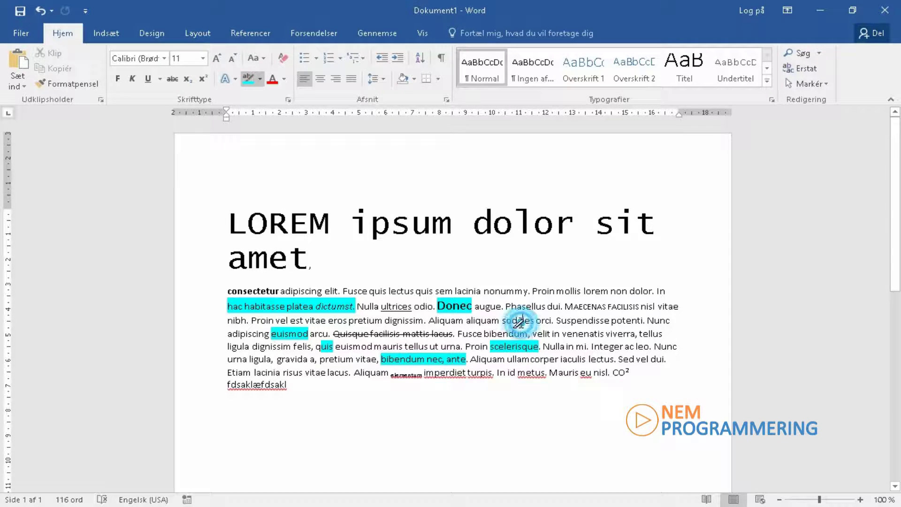
{"action": "left_click", "coordinate": [586, 305]}
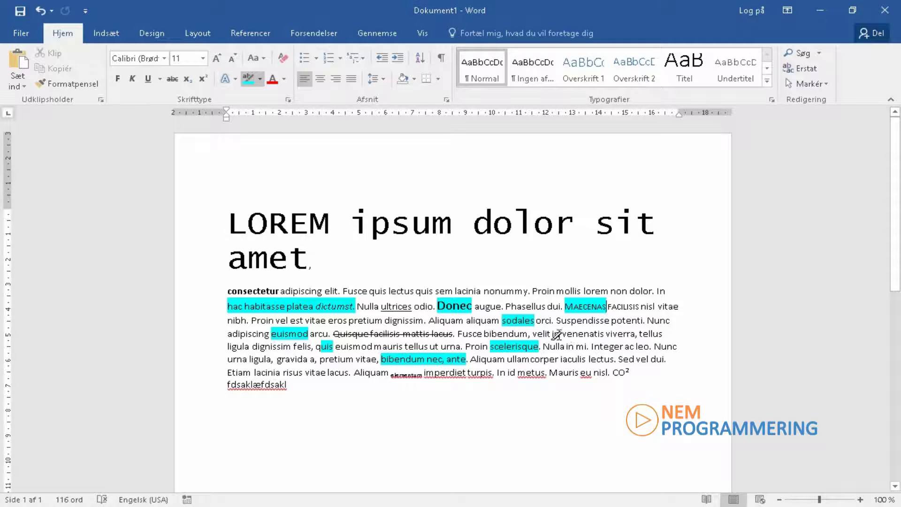
{"action": "left_click_drag", "start_coordinate": [556, 334], "coordinate": [663, 335]}
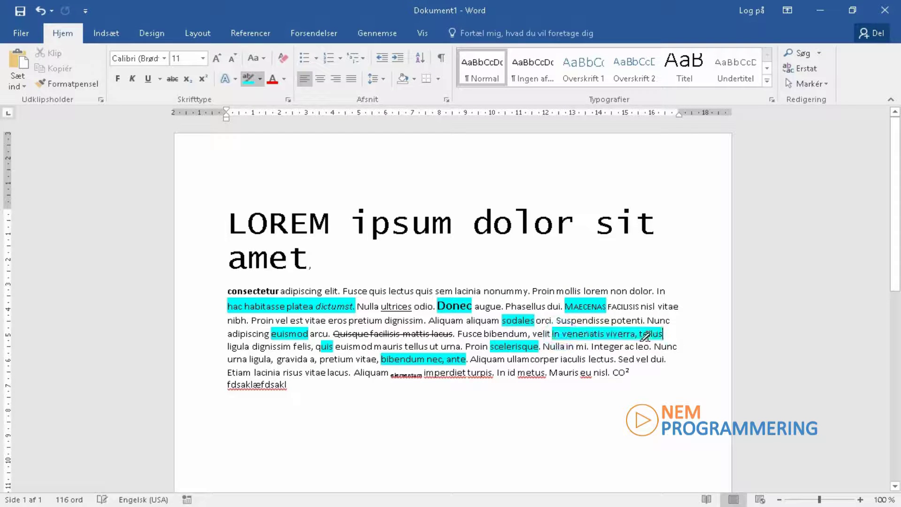
{"action": "left_click", "coordinate": [250, 79]}
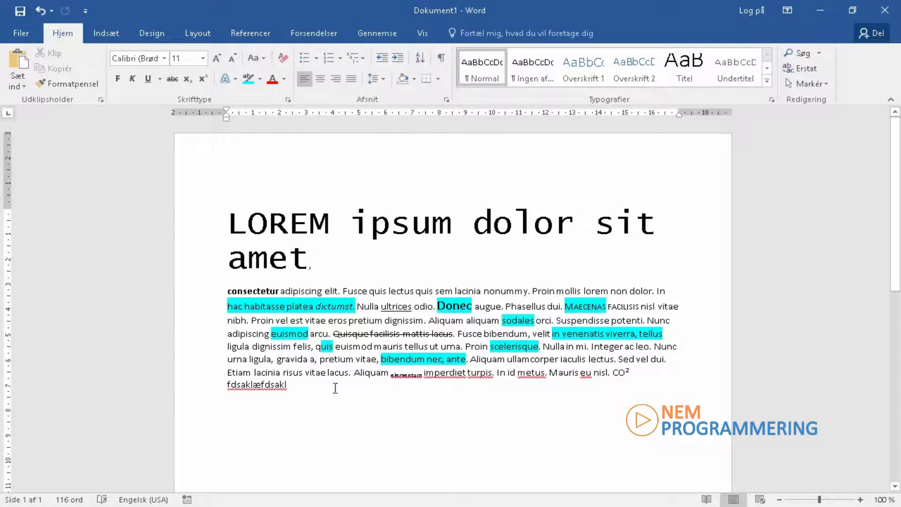
{"action": "key", "text": "ctrl+z"}
{"action": "key", "text": "ctrl+z"}
{"action": "key", "text": "ctrl+z"}
{"action": "key", "text": "ctrl+z"}
{"action": "key", "text": "ctrl+z"}
{"action": "key", "text": "ctrl+z"}
{"action": "key", "text": "ctrl+z"}
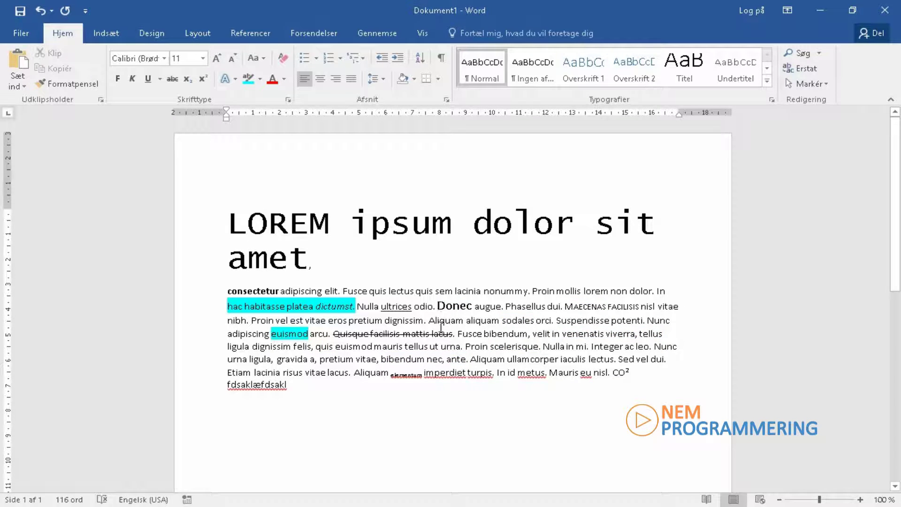
Colour the whole heading a custom blue, RGB 63, 83, 229.
{"action": "left_click_drag", "start_coordinate": [467, 346], "coordinate": [551, 347]}
{"action": "left_click_drag", "start_coordinate": [234, 220], "coordinate": [324, 261]}
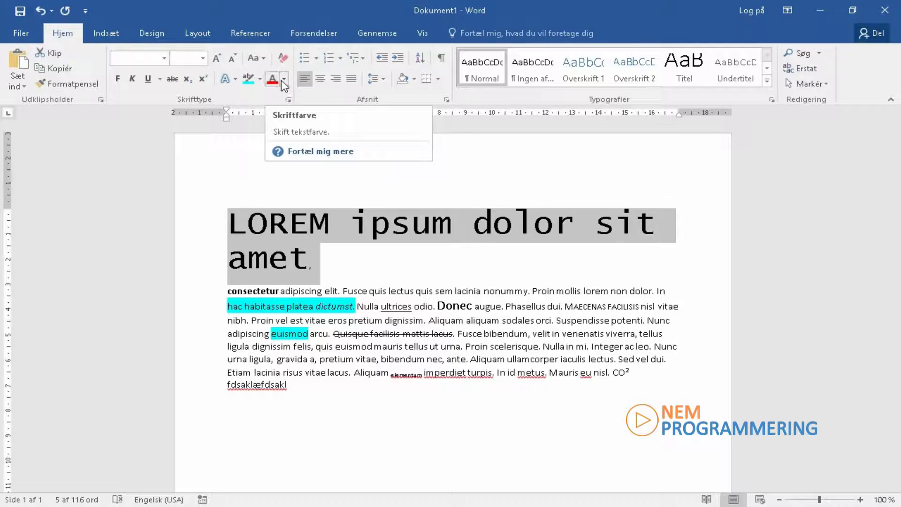
{"action": "left_click", "coordinate": [283, 79]}
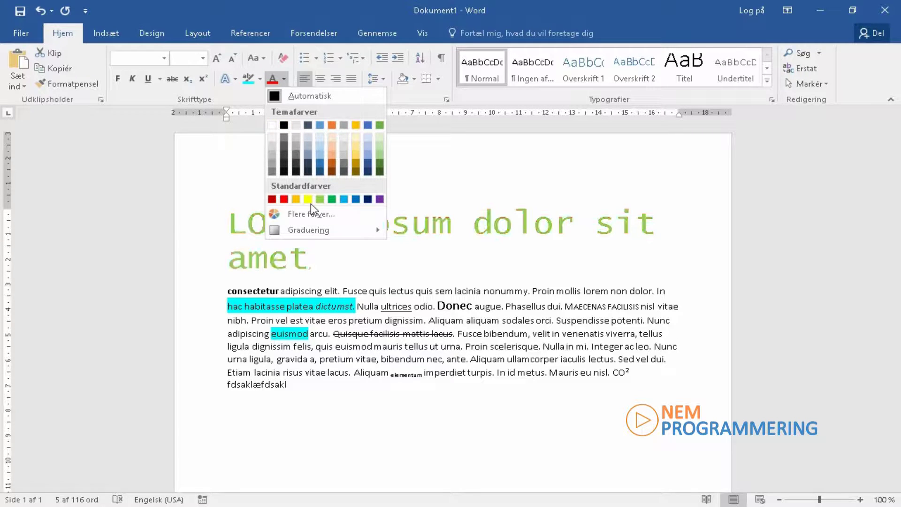
{"action": "left_click", "coordinate": [295, 213]}
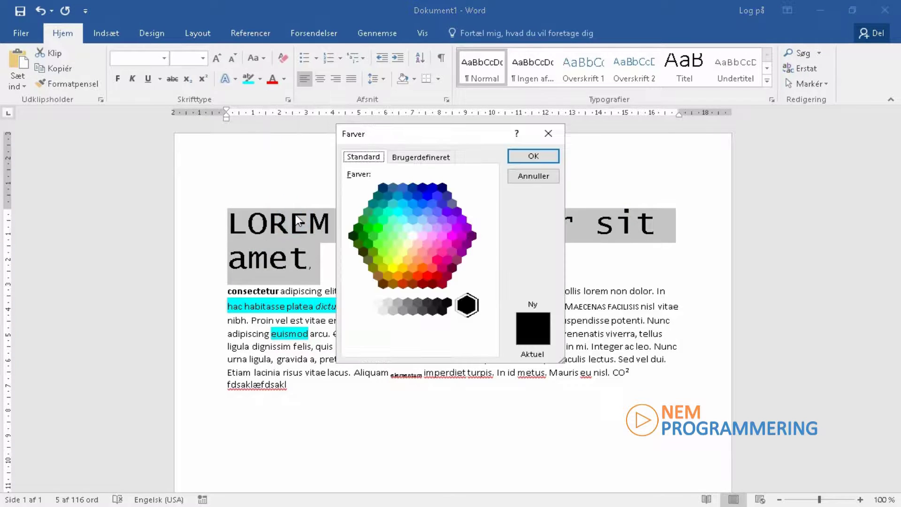
{"action": "left_click", "coordinate": [417, 160]}
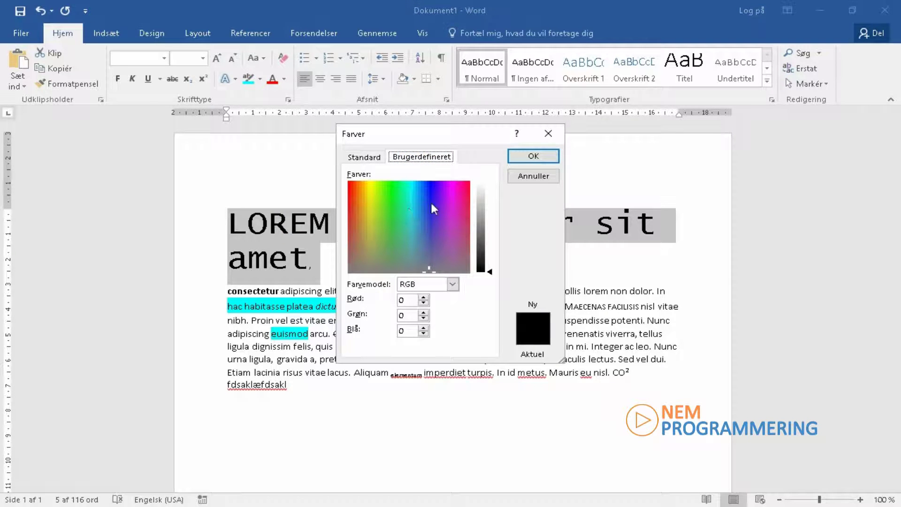
{"action": "left_click_drag", "start_coordinate": [424, 198], "coordinate": [426, 193]}
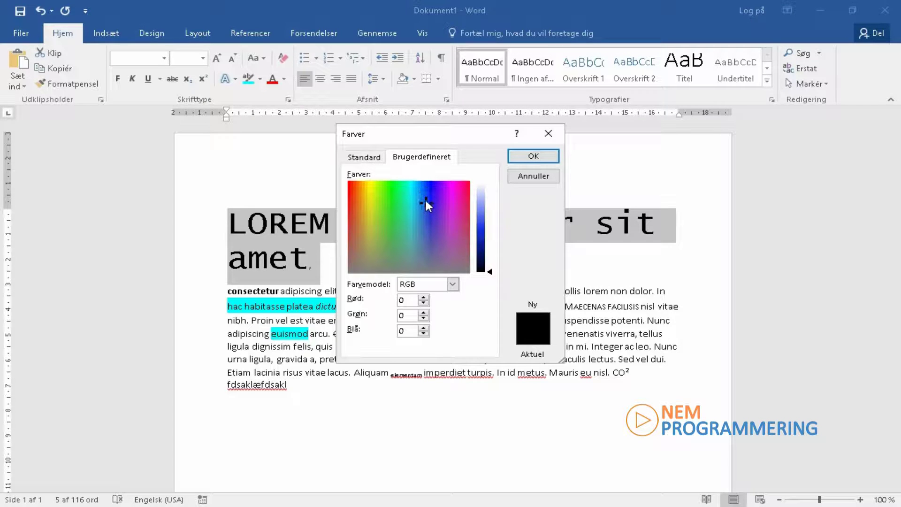
{"action": "left_click", "coordinate": [483, 221]}
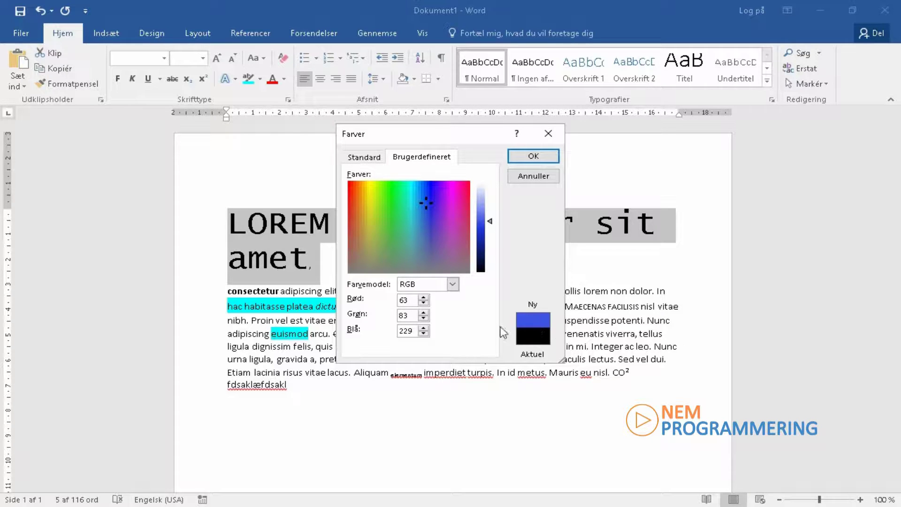
{"action": "left_click", "coordinate": [536, 155]}
{"action": "left_click", "coordinate": [322, 273]}
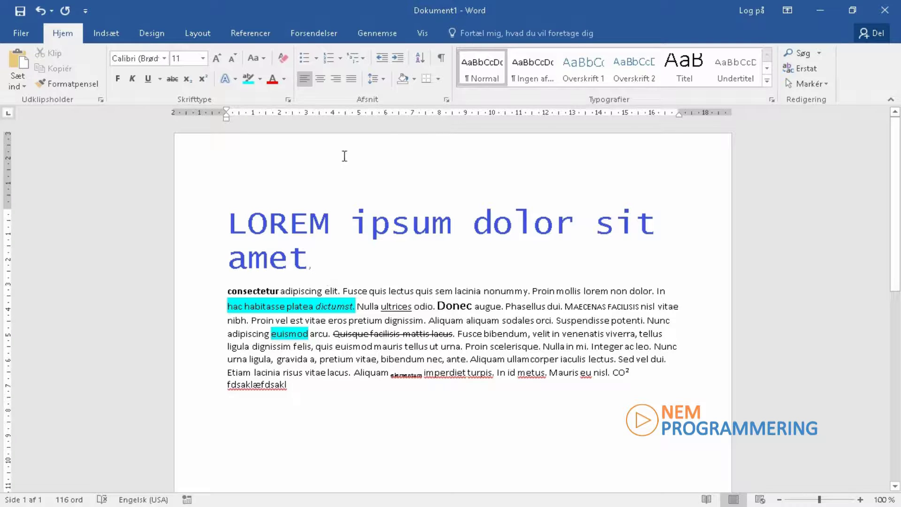
Select LOREM and choose a dark blue Gradient variation for its font colour.
{"action": "left_click", "coordinate": [284, 78]}
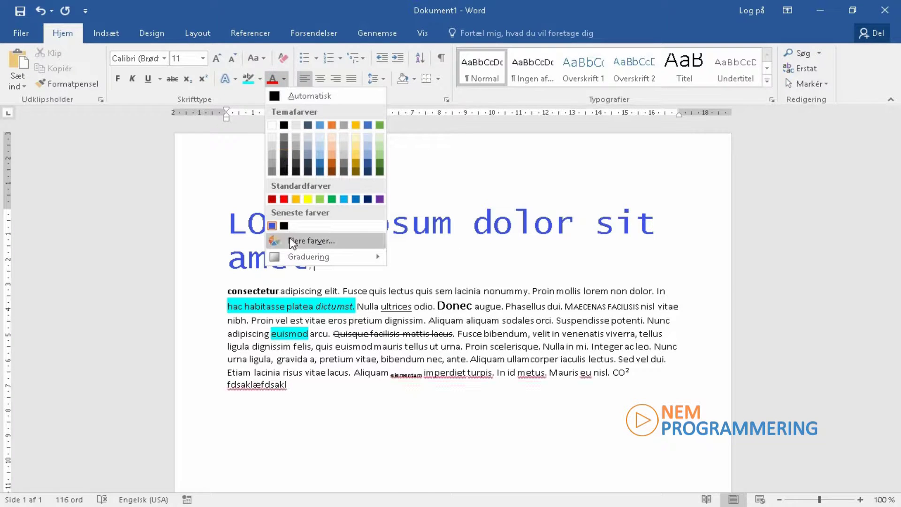
{"action": "mouse_move", "coordinate": [293, 264]}
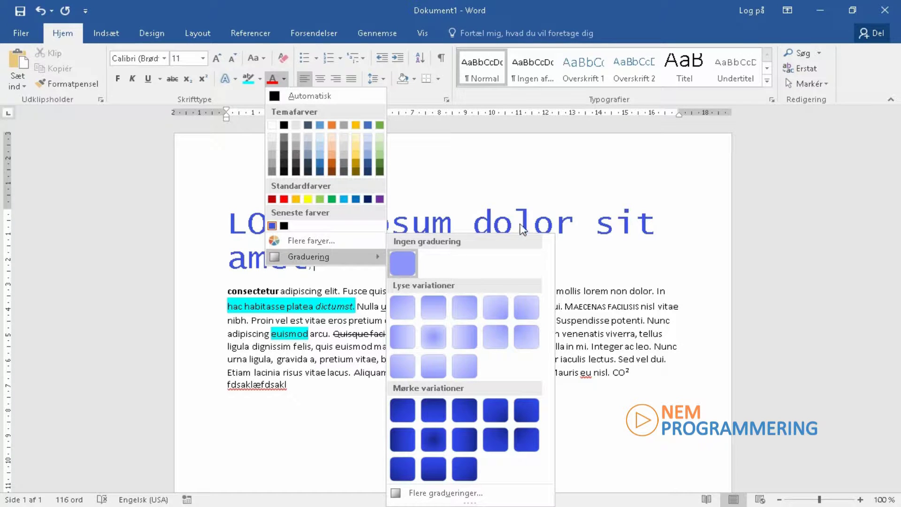
{"action": "left_click", "coordinate": [522, 224]}
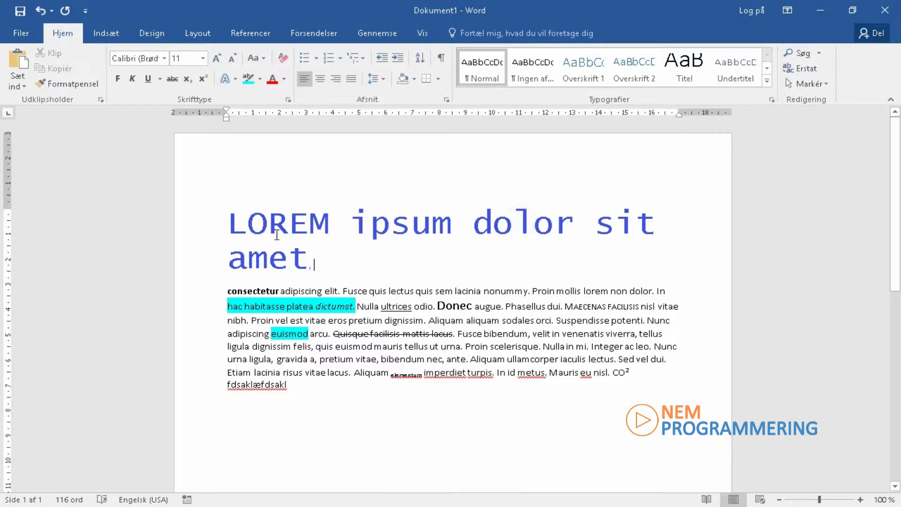
{"action": "left_click", "coordinate": [262, 223]}
{"action": "double_click", "coordinate": [262, 223]}
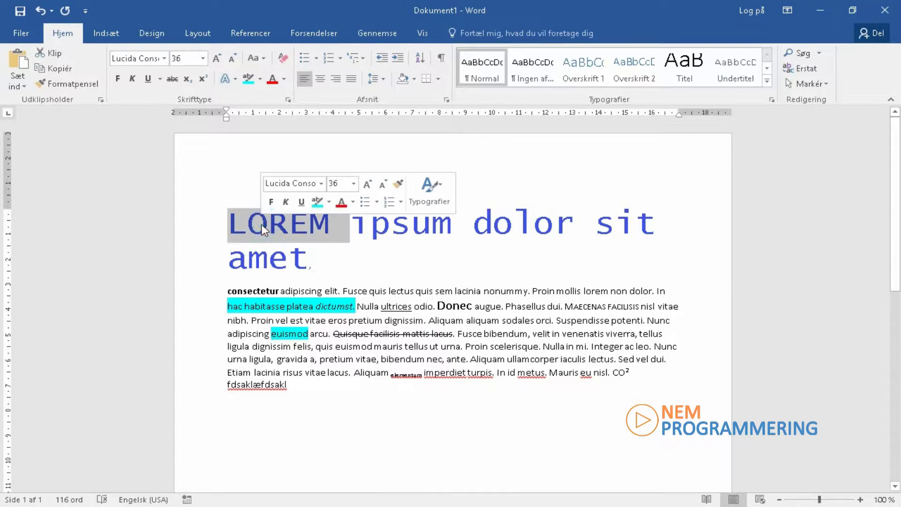
{"action": "left_click", "coordinate": [284, 79]}
{"action": "mouse_move", "coordinate": [298, 253]}
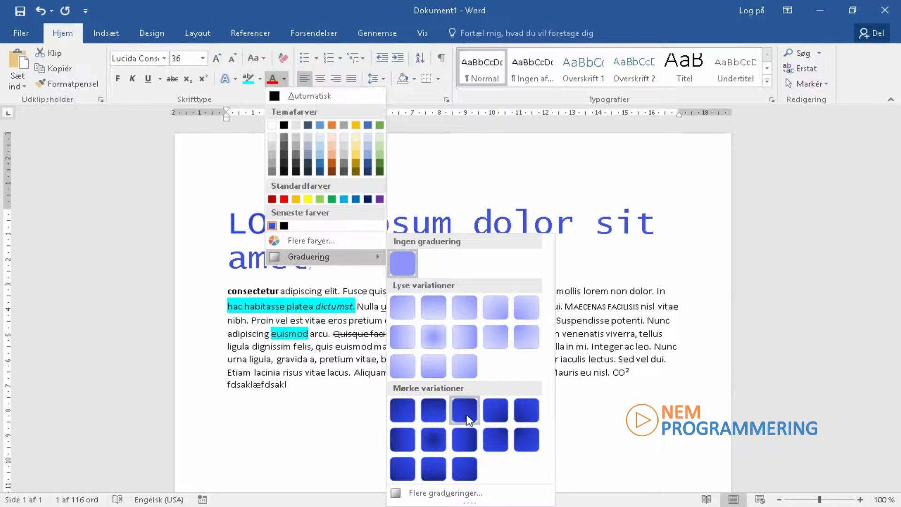
{"action": "left_click", "coordinate": [432, 438]}
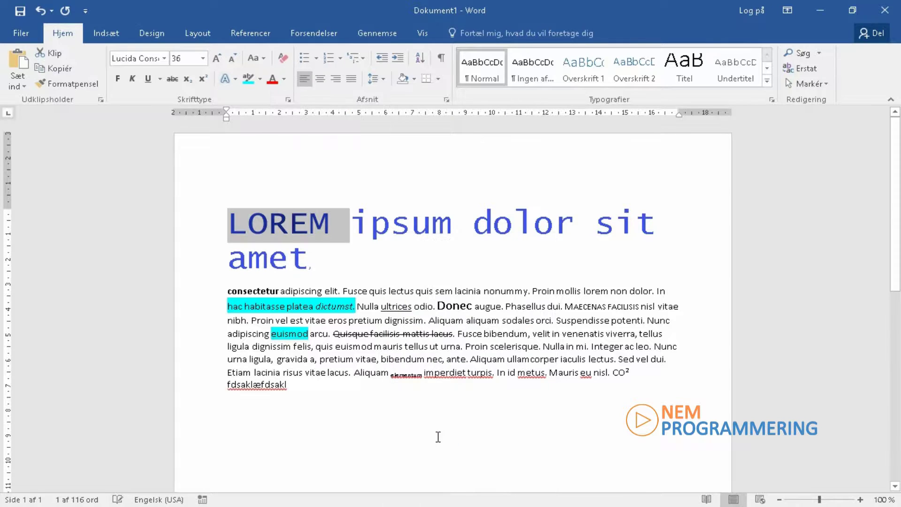
{"action": "left_click", "coordinate": [348, 334]}
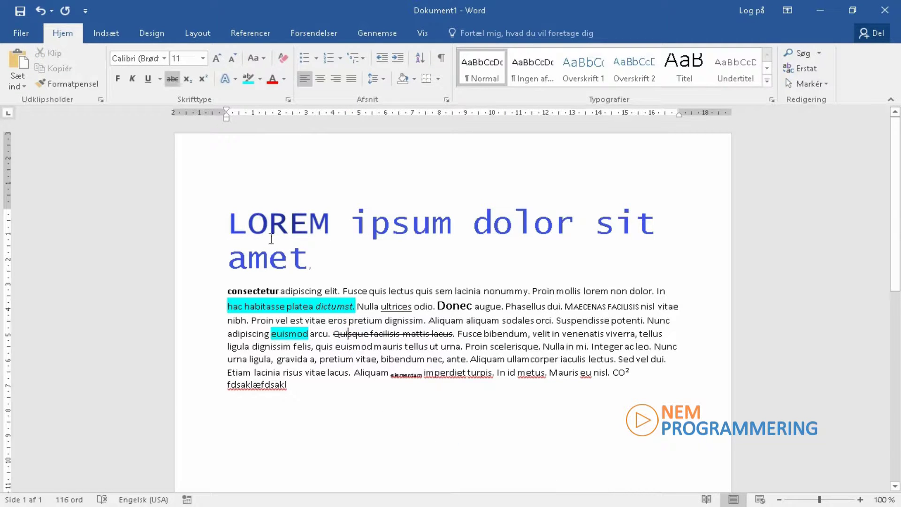